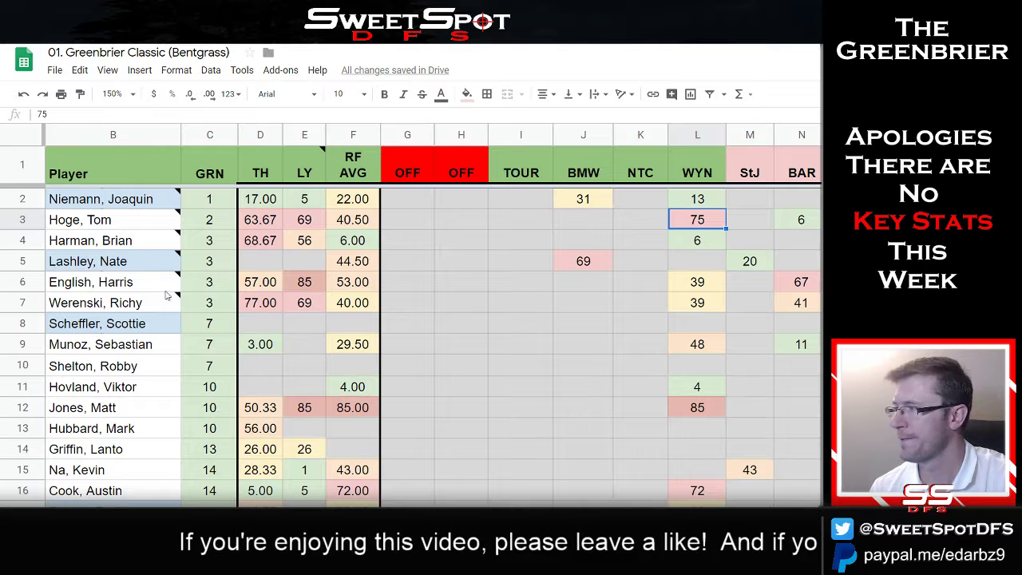
Review the top players' RF AVG values and the event columns from OFF through WYN
{"action": "left_click_drag", "start_coordinate": [353, 205], "coordinate": [351, 351]}
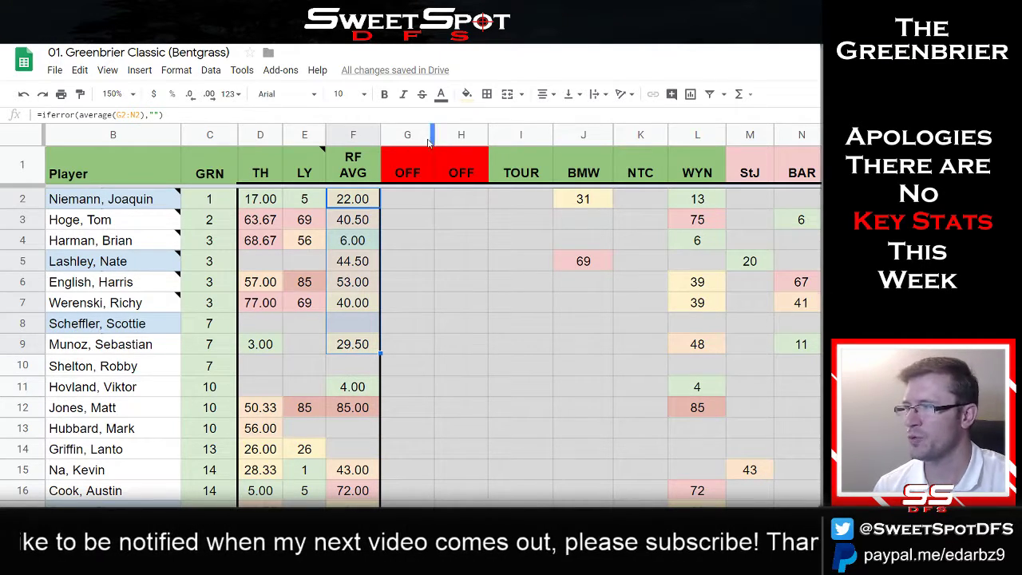
{"action": "left_click_drag", "start_coordinate": [415, 138], "coordinate": [449, 143]}
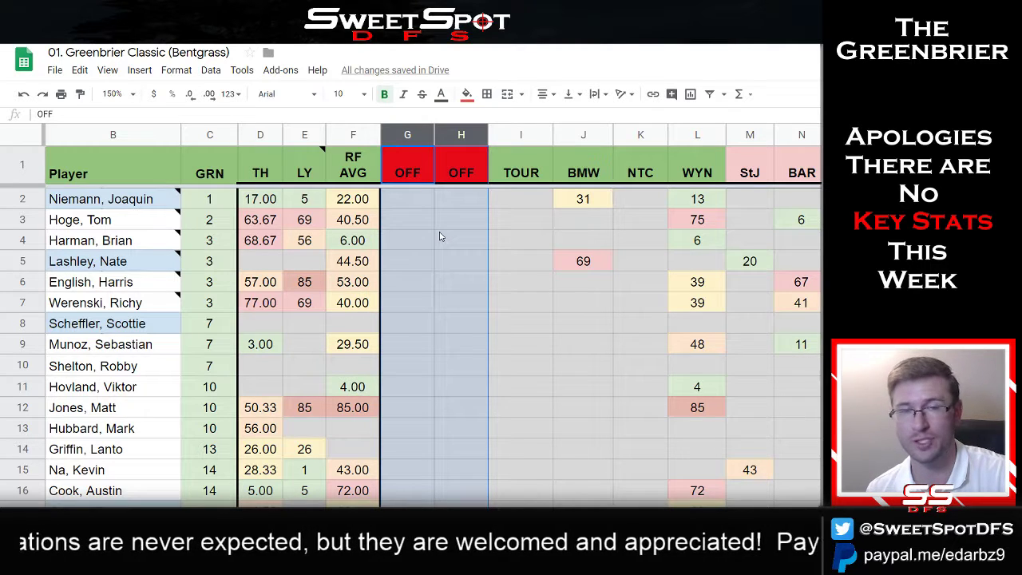
{"action": "left_click", "coordinate": [513, 237]}
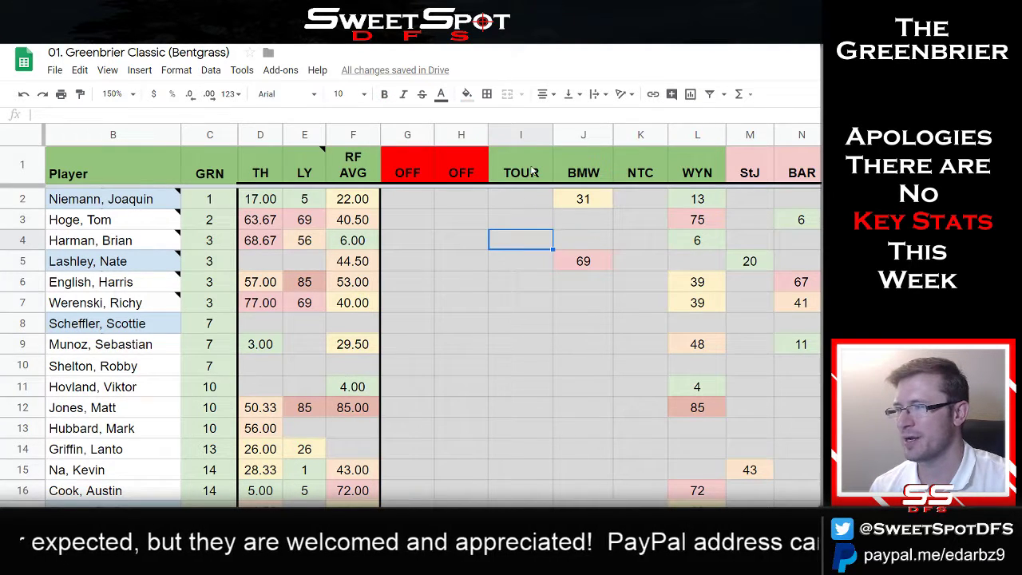
{"action": "left_click_drag", "start_coordinate": [526, 135], "coordinate": [698, 134]}
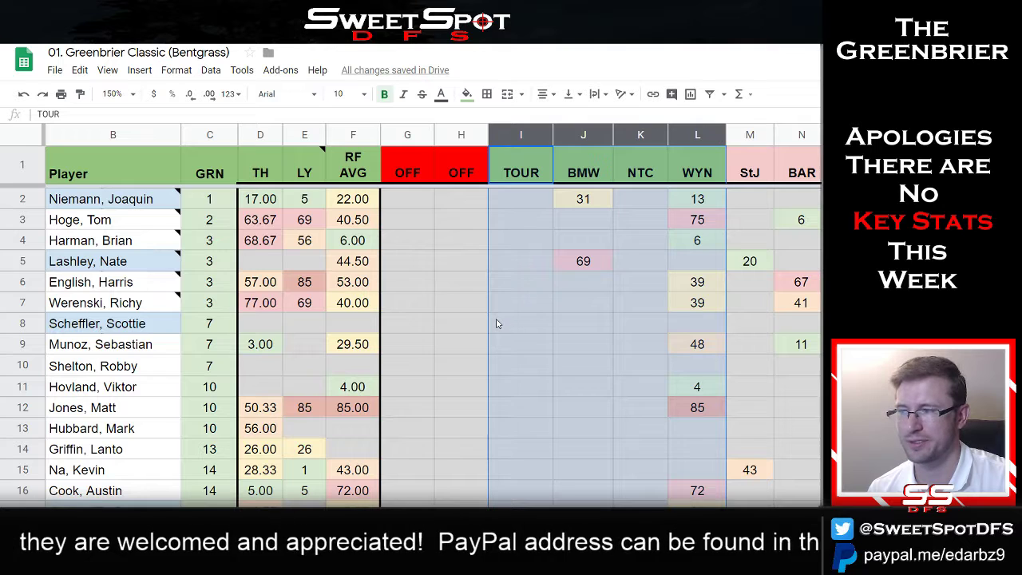
Compare the WYN and BAR results in rows 2 to 12 with the OFF through NTC columns
{"action": "left_click_drag", "start_coordinate": [698, 199], "coordinate": [697, 409]}
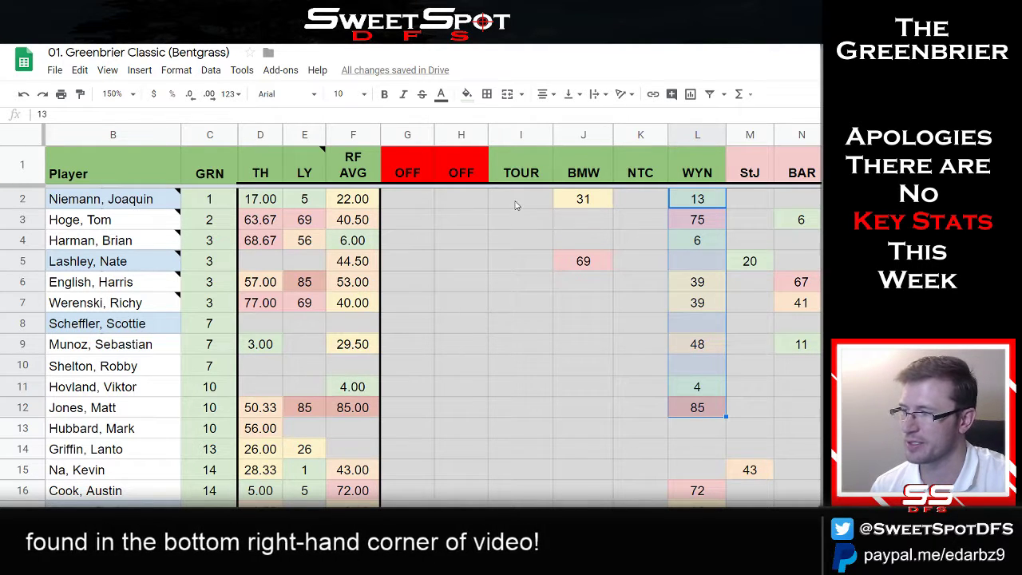
{"action": "left_click_drag", "start_coordinate": [518, 200], "coordinate": [646, 318]}
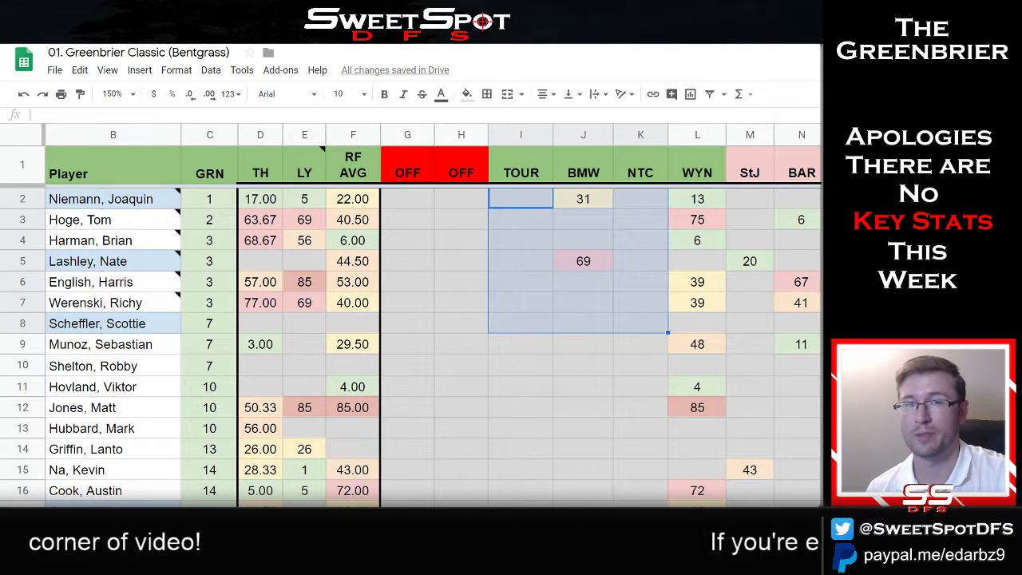
{"action": "left_click_drag", "start_coordinate": [406, 199], "coordinate": [654, 389]}
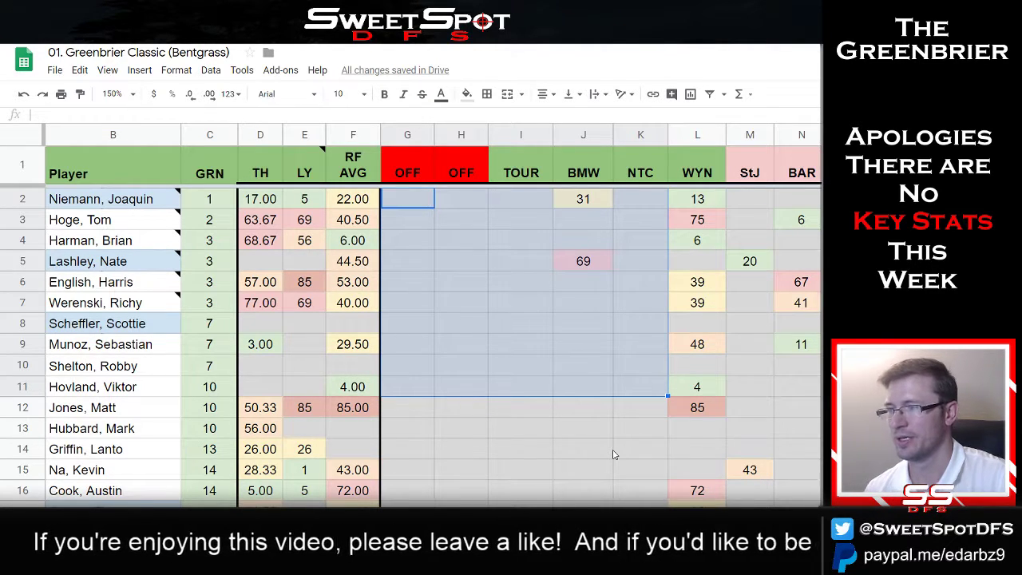
{"action": "left_click_drag", "start_coordinate": [713, 200], "coordinate": [707, 407]}
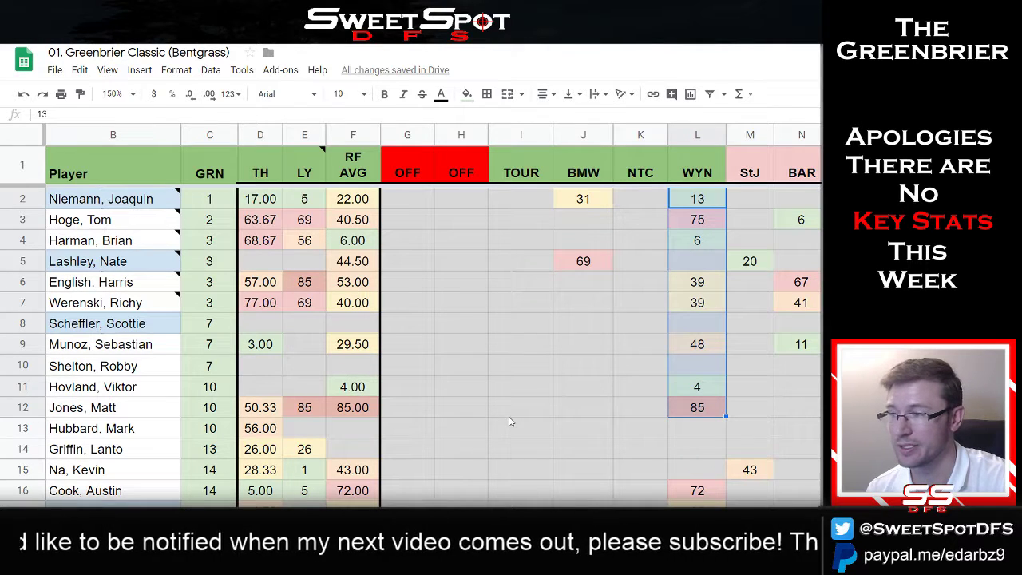
{"action": "left_click_drag", "start_coordinate": [801, 199], "coordinate": [801, 409]}
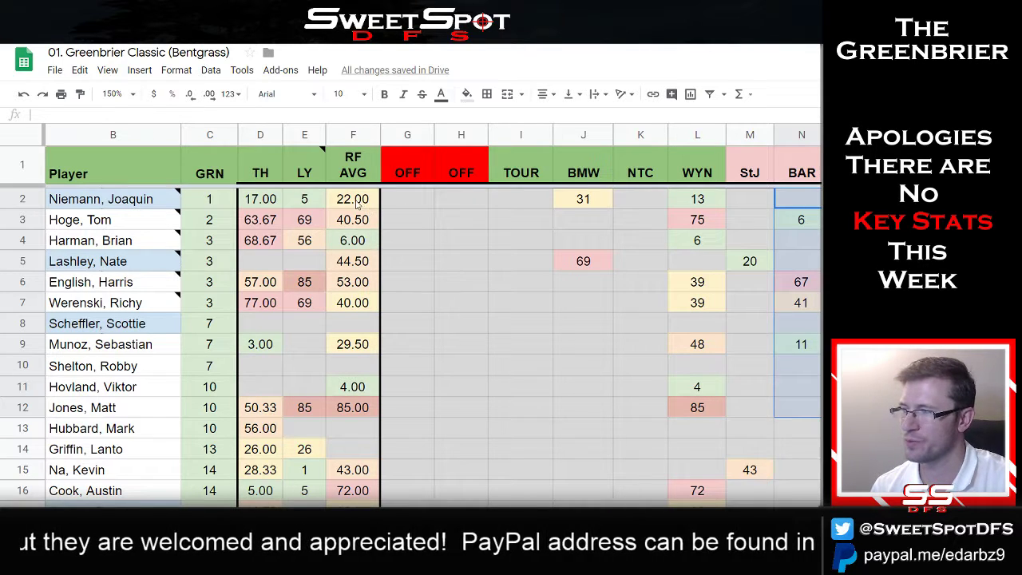
Recheck the RF AVG values in rows 2 to 9 against the first OFF column
{"action": "left_click_drag", "start_coordinate": [360, 209], "coordinate": [358, 345]}
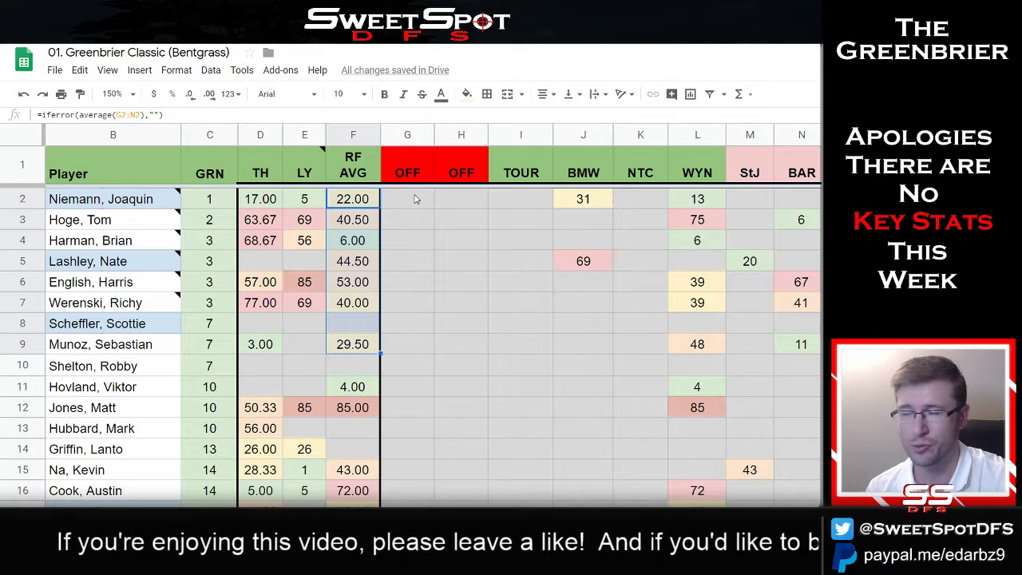
{"action": "left_click_drag", "start_coordinate": [415, 199], "coordinate": [407, 444]}
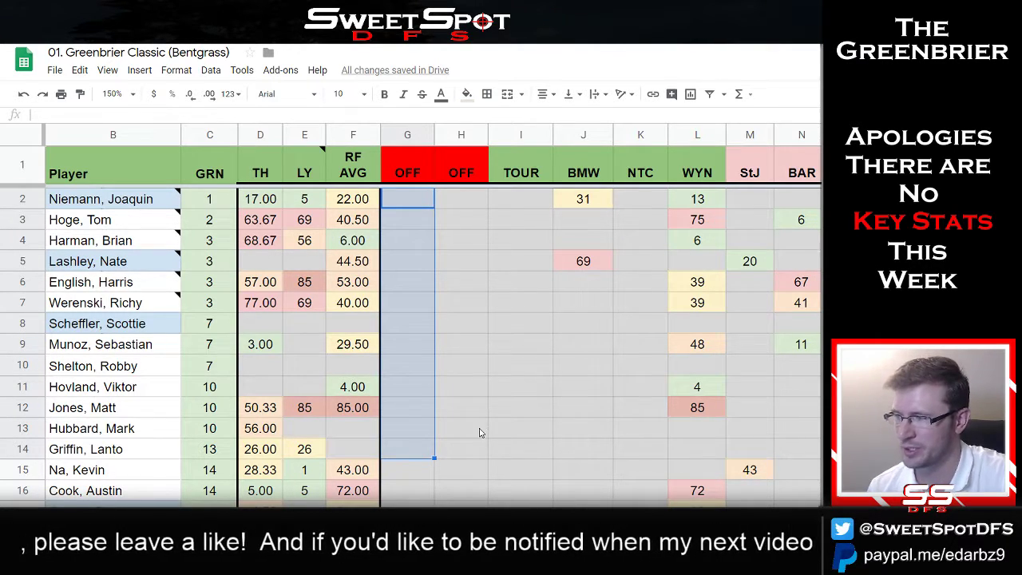
{"action": "left_click", "coordinate": [495, 390]}
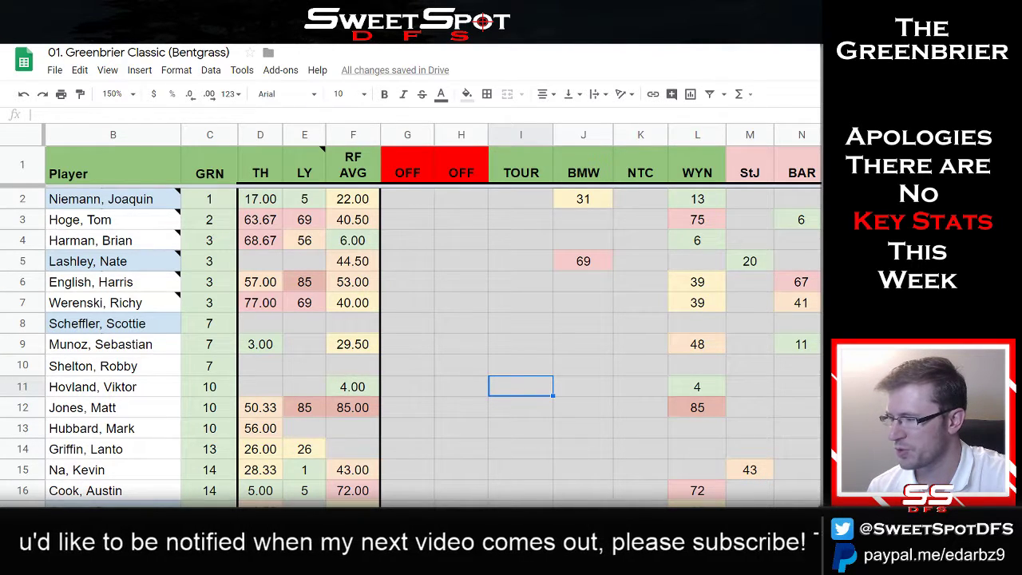
Examine the Optimal Lineup and $1 Winning GPP Lineup salaries beside the event results
{"action": "scroll", "coordinate": [426, 233], "scroll_direction": "right", "scroll_amount": 8}
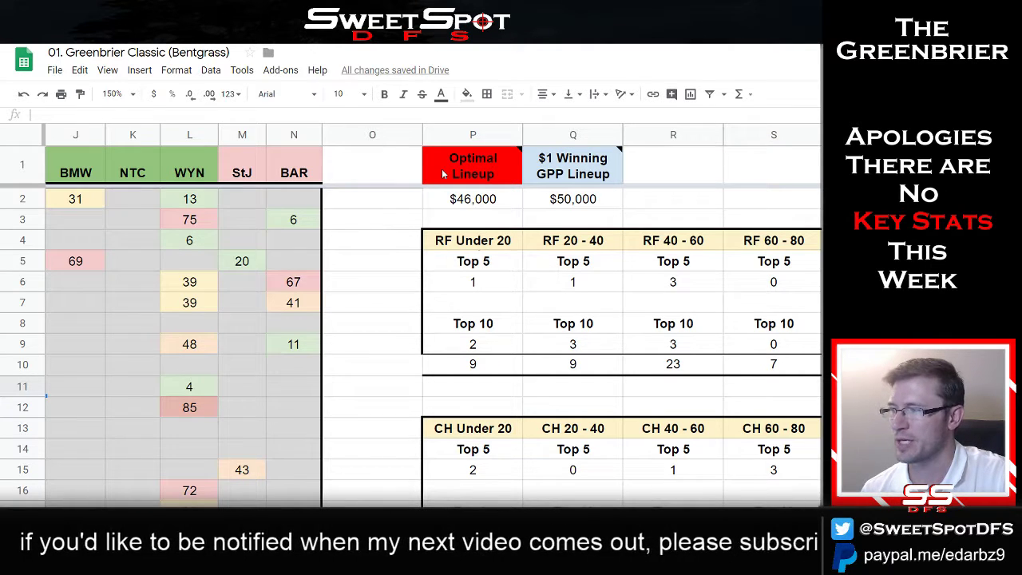
{"action": "mouse_move", "coordinate": [444, 175]}
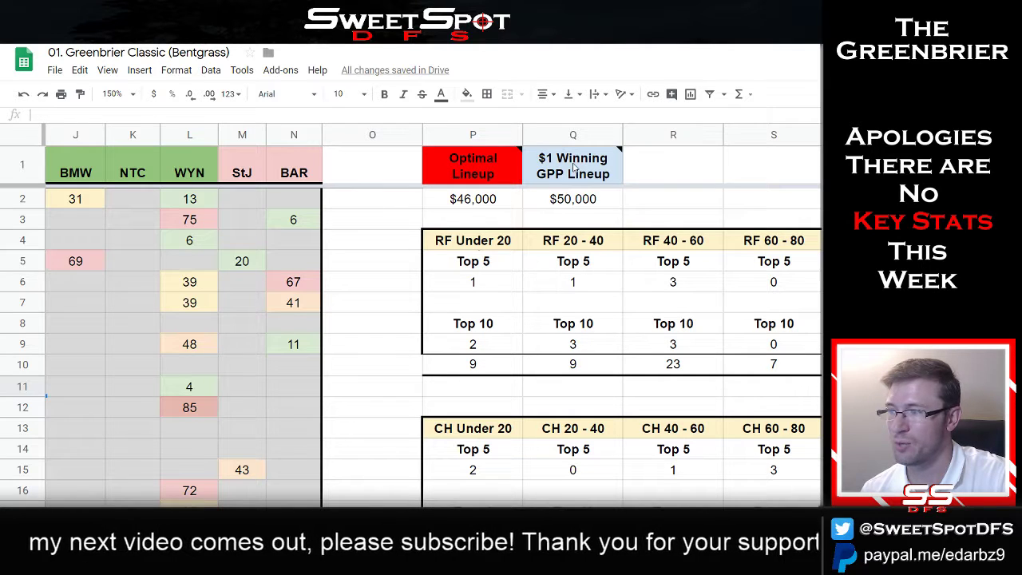
{"action": "mouse_move", "coordinate": [573, 166]}
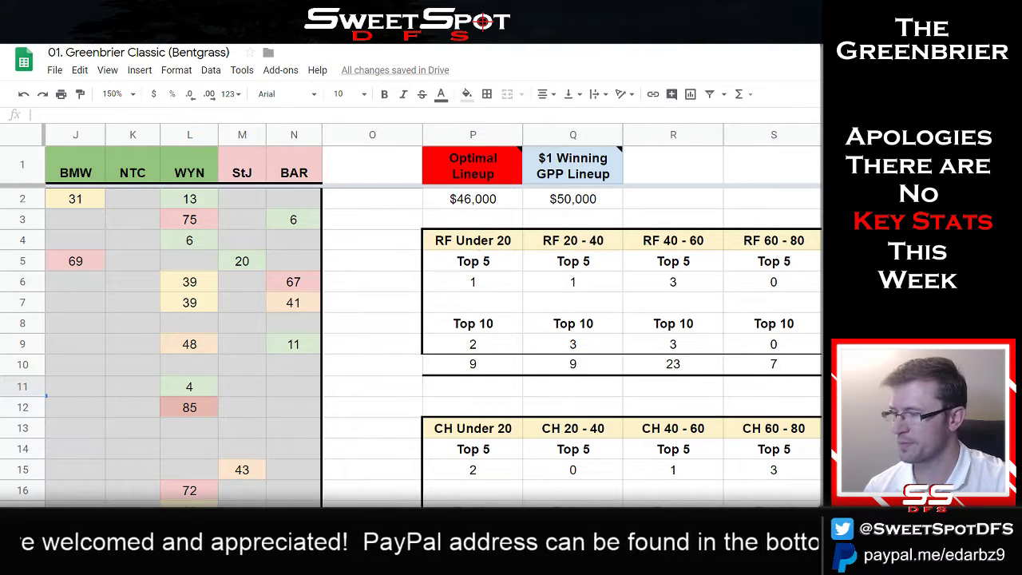
Look through the Player column from the top finishers down to row 59, including the blue-highlighted names
{"action": "scroll", "coordinate": [420, 252], "scroll_direction": "left", "scroll_amount": 5}
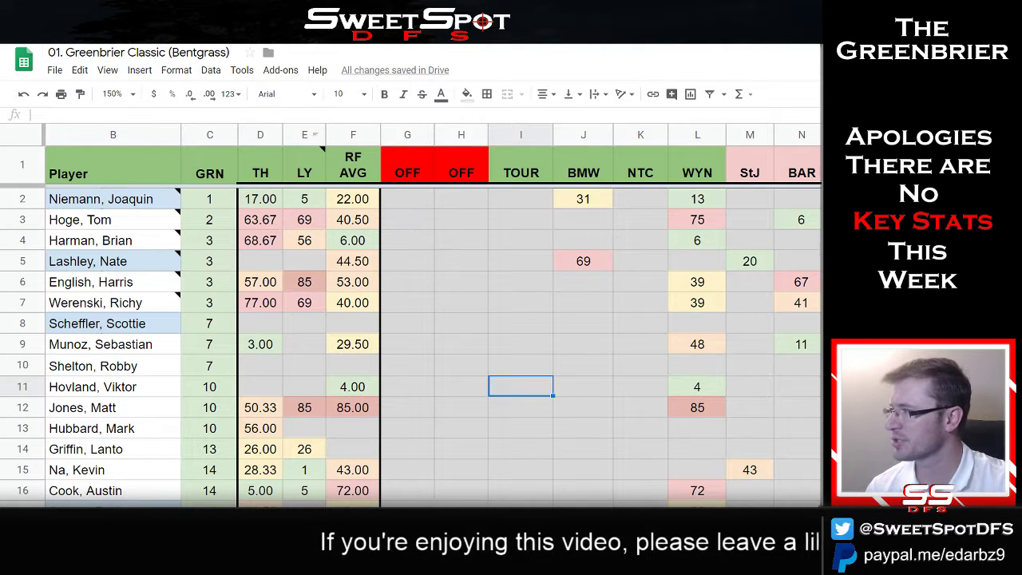
{"action": "mouse_move", "coordinate": [94, 206]}
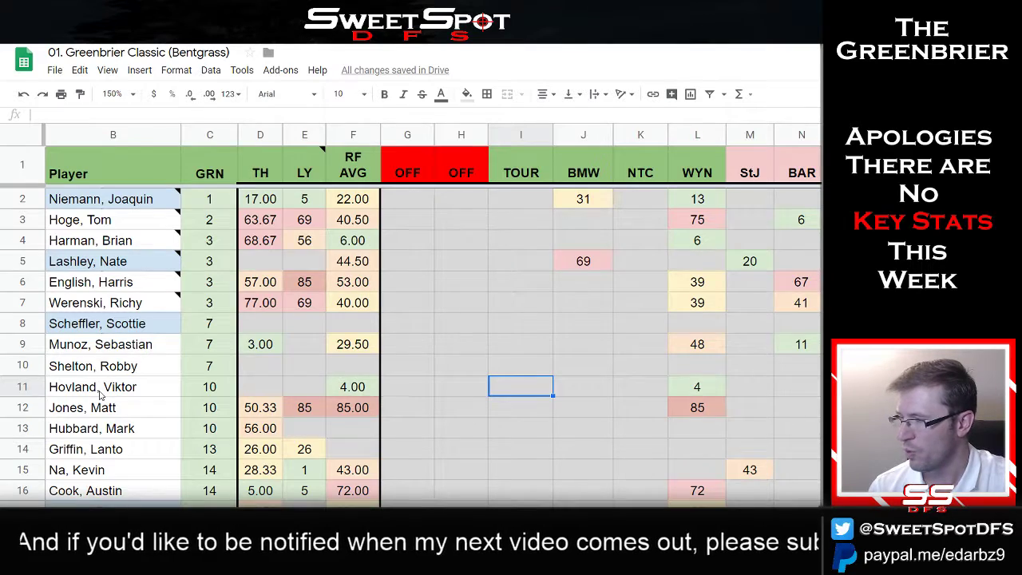
{"action": "scroll", "coordinate": [103, 396], "scroll_direction": "down", "scroll_amount": 2}
{"action": "scroll", "coordinate": [120, 496], "scroll_direction": "down", "scroll_amount": 15}
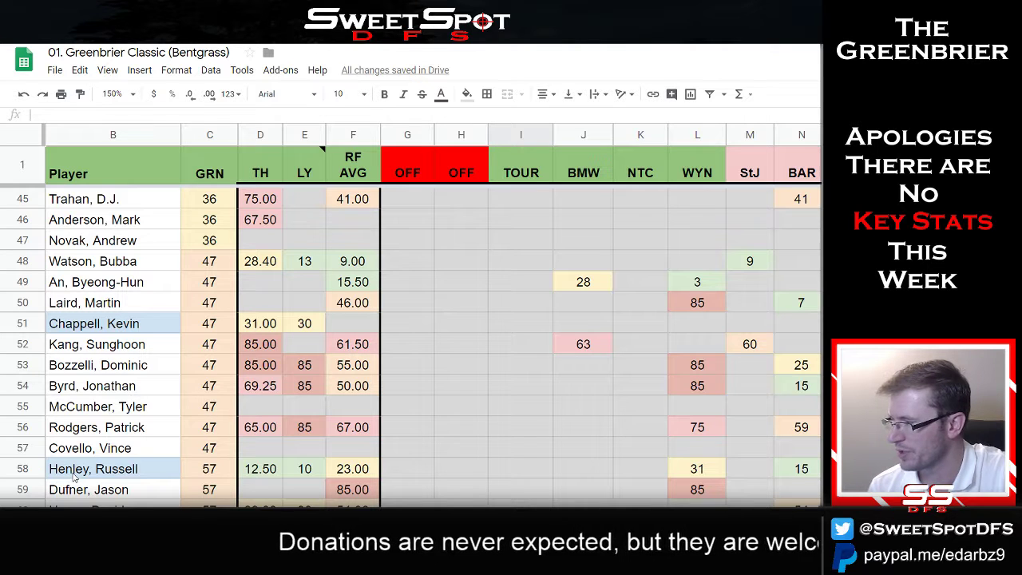
{"action": "left_click", "coordinate": [120, 431]}
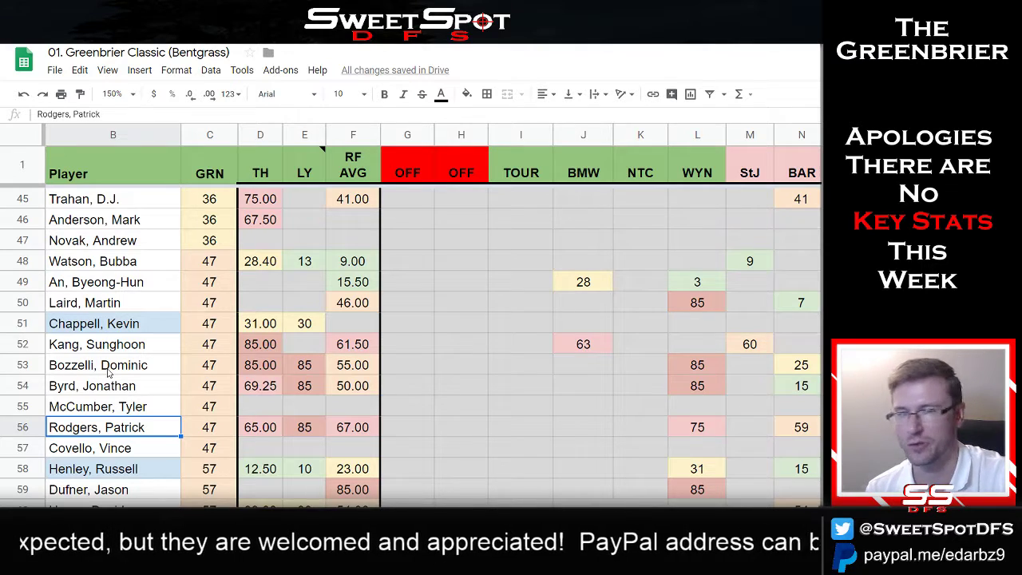
{"action": "scroll", "coordinate": [109, 373], "scroll_direction": "up", "scroll_amount": 15}
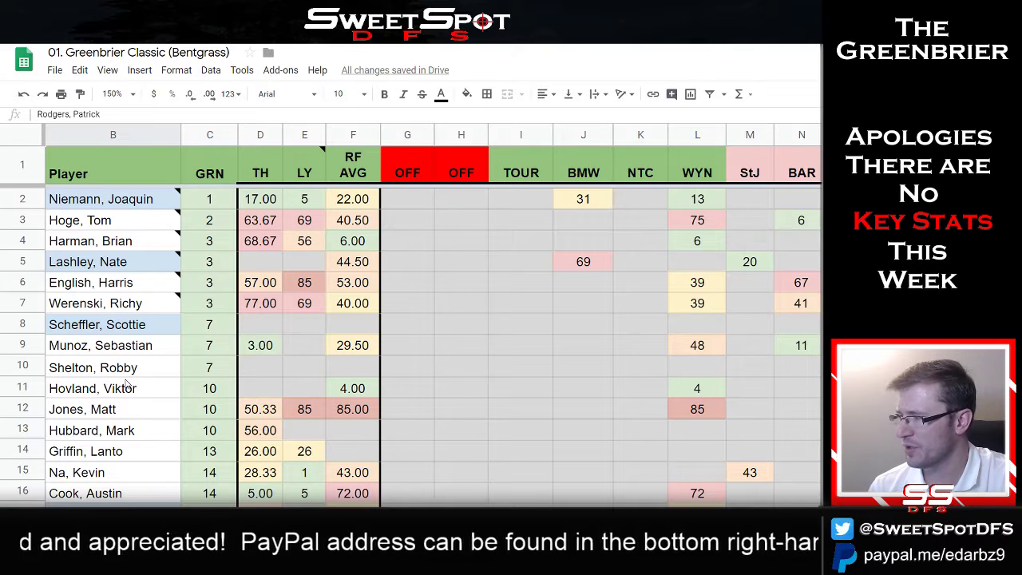
Check the top finishers' salaries and read the Optimal Lineup notes attached to their names
{"action": "scroll", "coordinate": [128, 385], "scroll_direction": "left", "scroll_amount": 2}
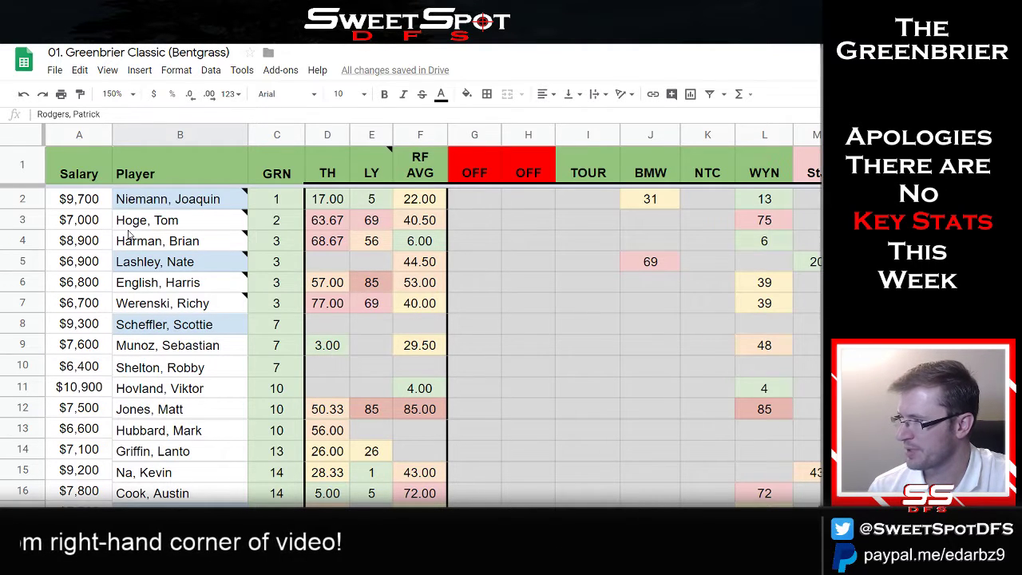
{"action": "left_click", "coordinate": [197, 391]}
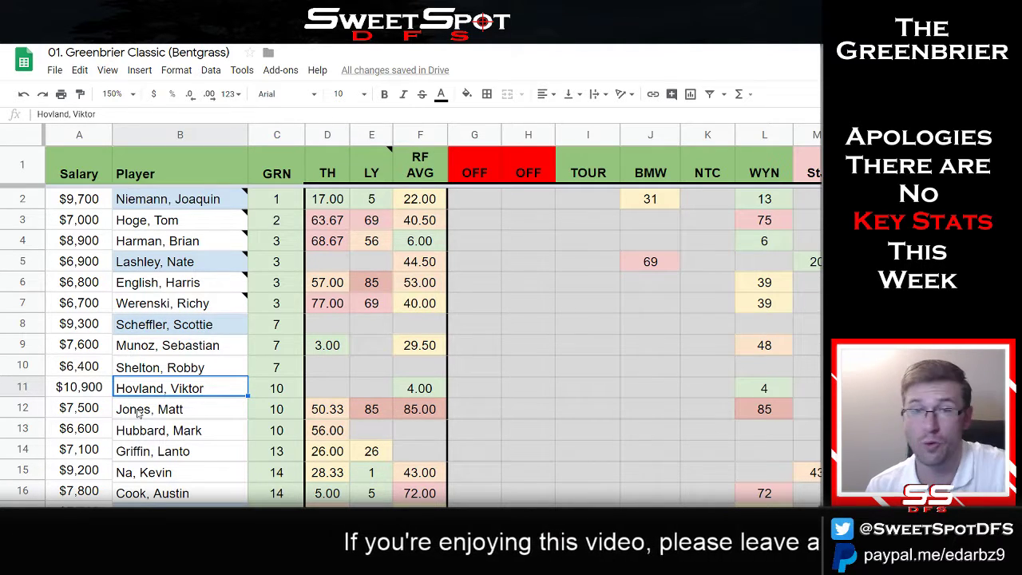
{"action": "left_click_drag", "start_coordinate": [183, 348], "coordinate": [184, 409]}
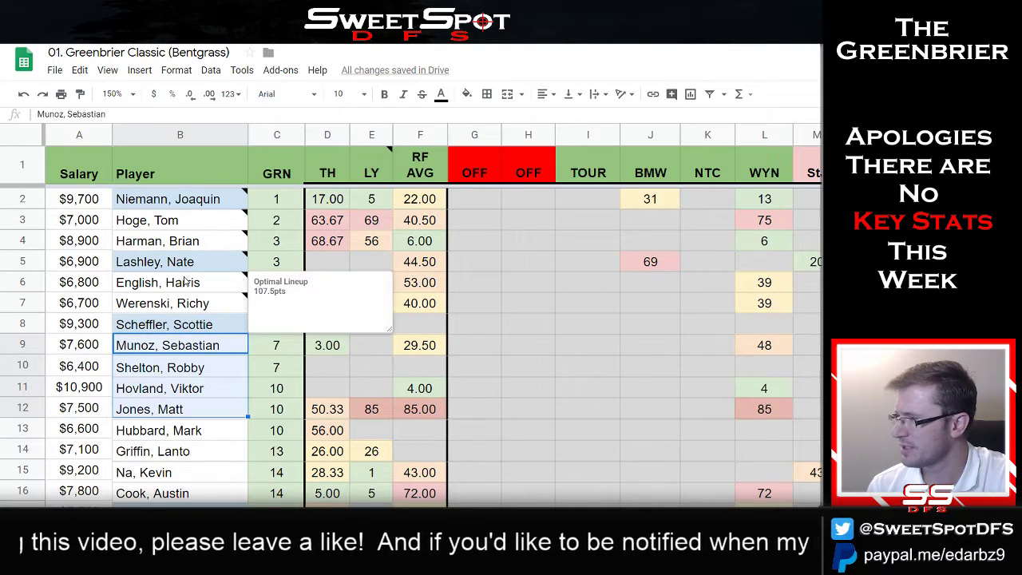
{"action": "mouse_move", "coordinate": [172, 239]}
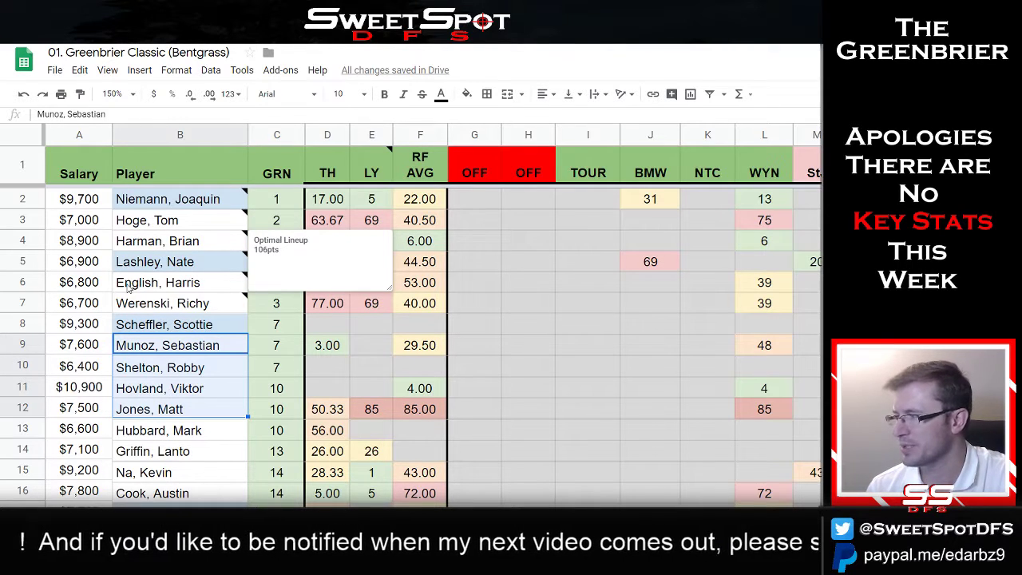
{"action": "left_click", "coordinate": [195, 354]}
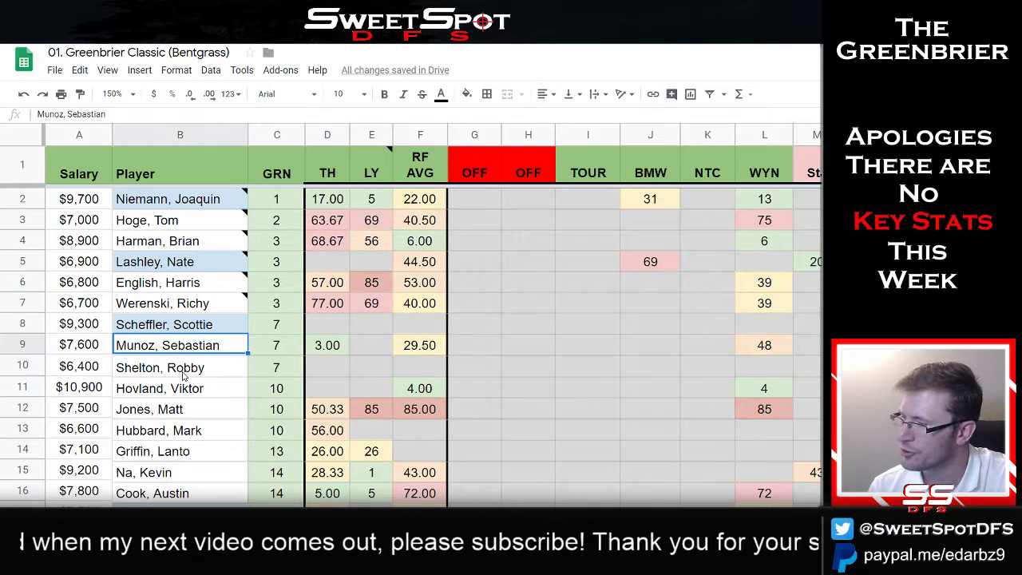
{"action": "mouse_move", "coordinate": [176, 308]}
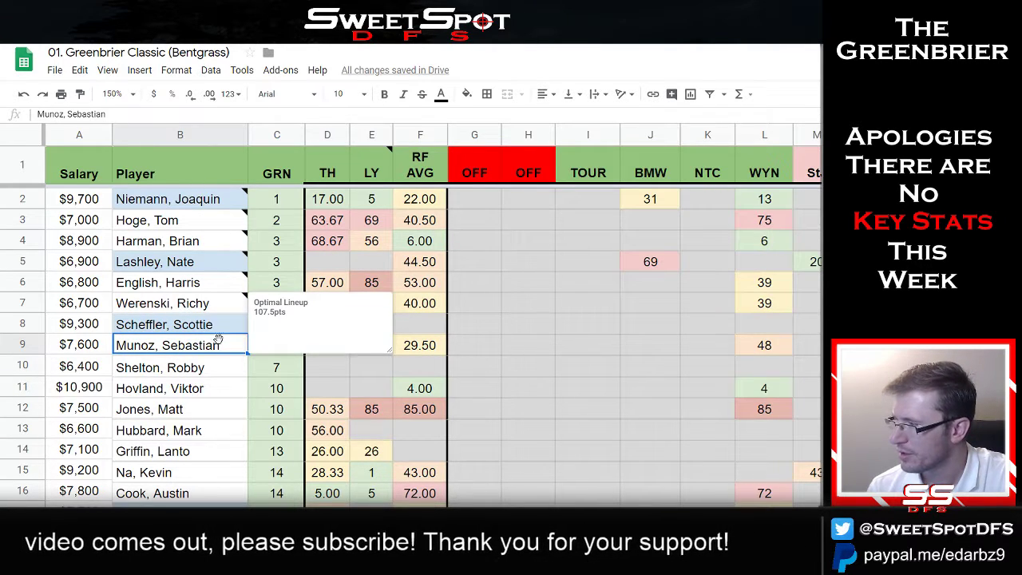
{"action": "left_click", "coordinate": [168, 369]}
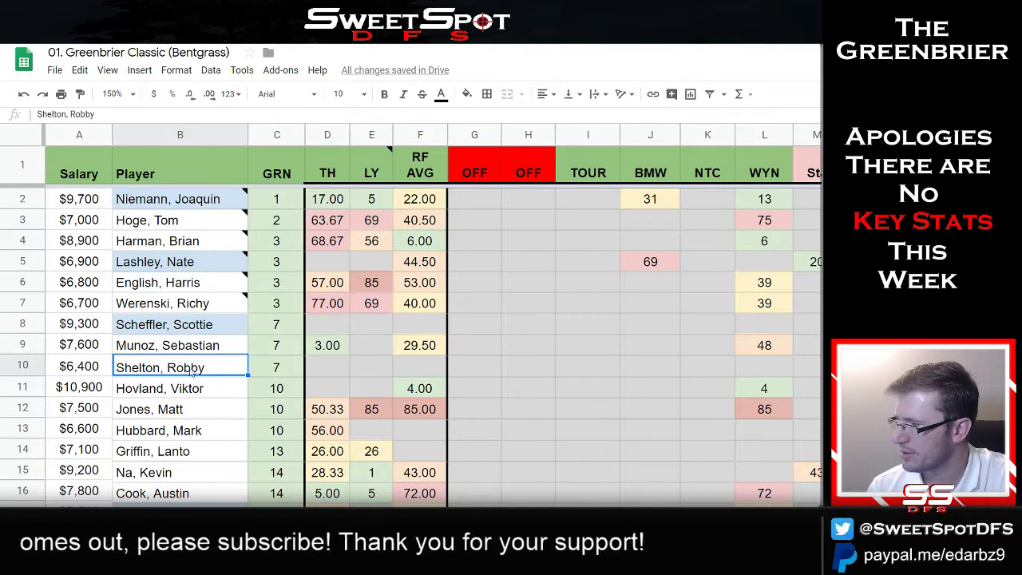
{"action": "left_click", "coordinate": [163, 391]}
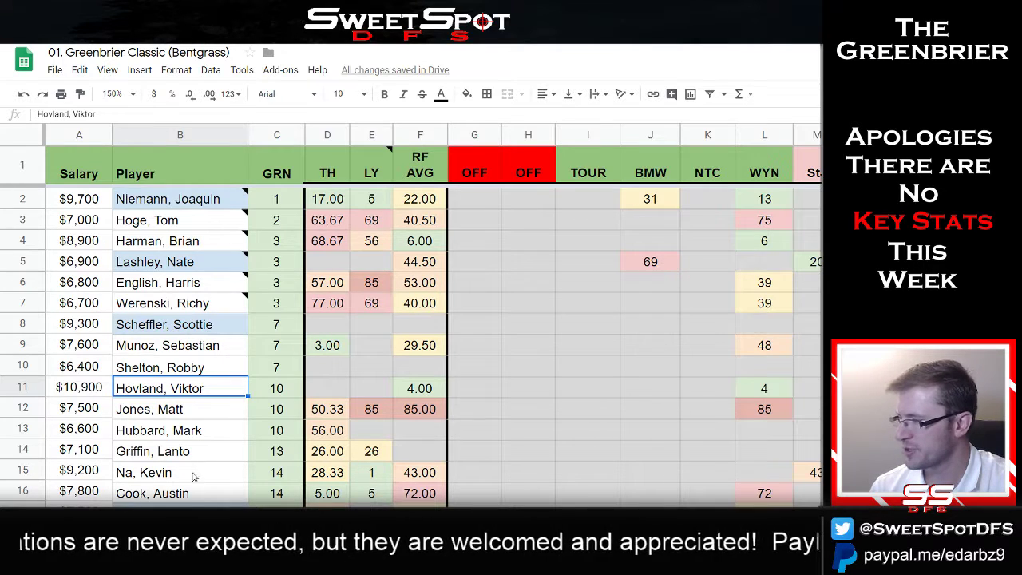
Show the player table with tee times and odds, and examine the LYB values in rows 2 to 11
{"action": "scroll", "coordinate": [412, 348], "scroll_direction": "right", "scroll_amount": 5}
{"action": "left_click", "coordinate": [727, 282]}
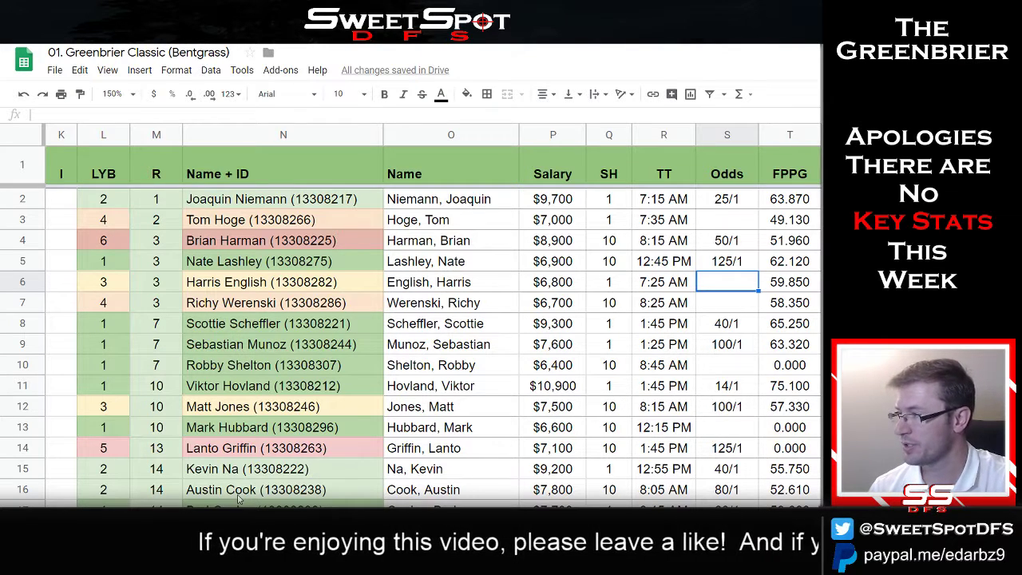
{"action": "left_click_drag", "start_coordinate": [103, 199], "coordinate": [108, 384]}
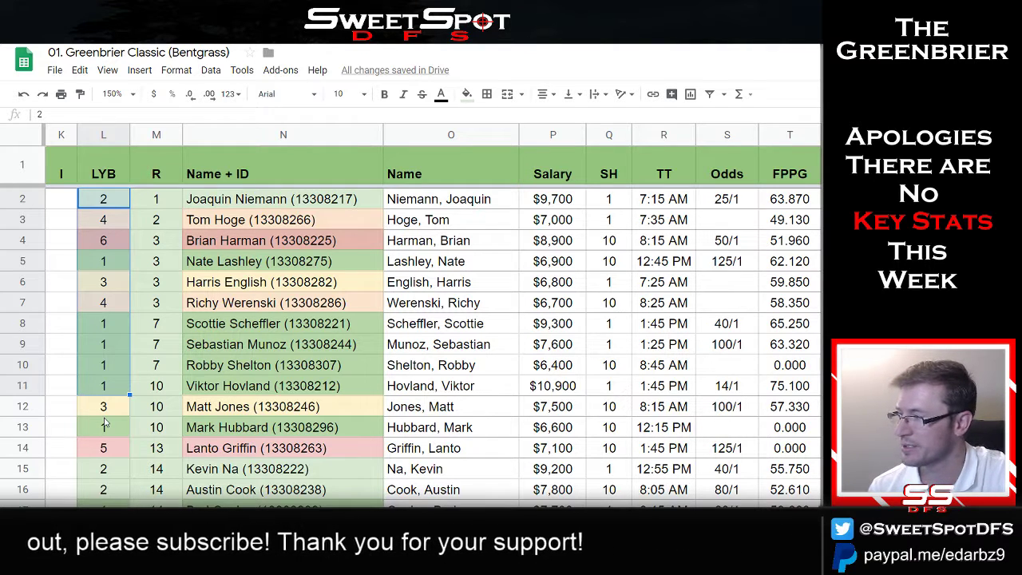
Compare the LYB values and Name + ID entries of row 5 with those of rows 8 to 11
{"action": "left_click", "coordinate": [109, 264]}
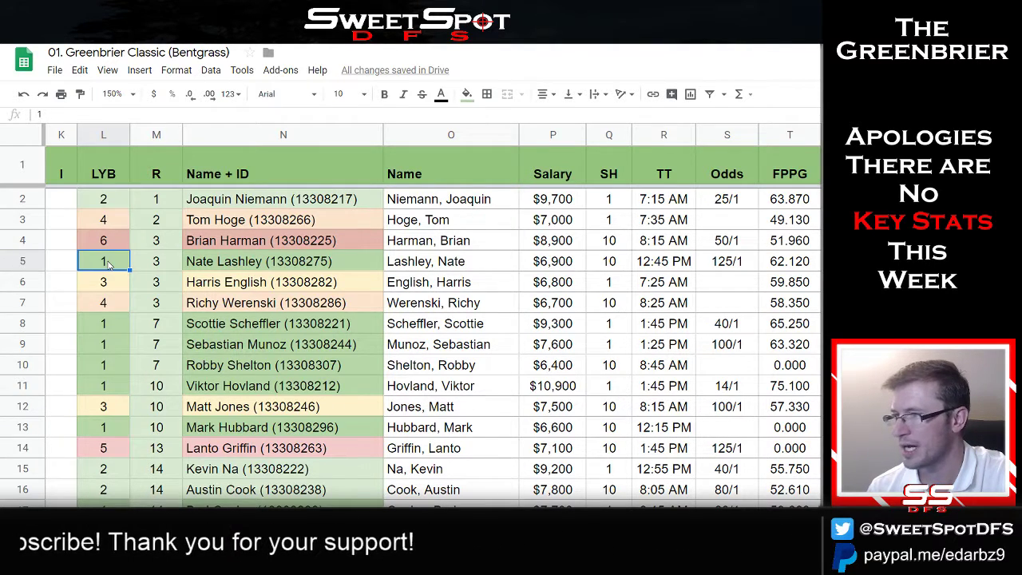
{"action": "left_click", "coordinate": [257, 267]}
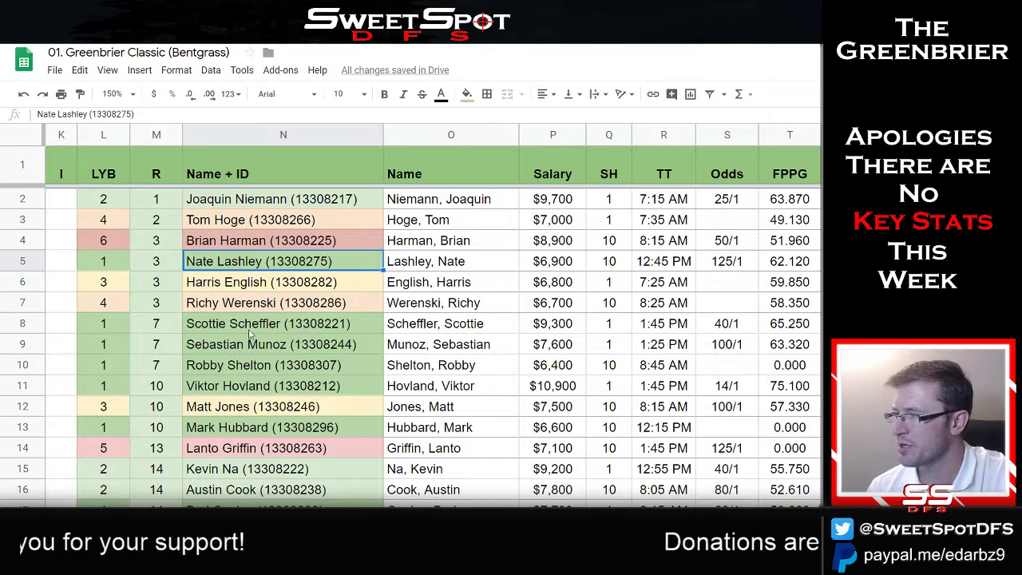
{"action": "left_click_drag", "start_coordinate": [249, 333], "coordinate": [248, 385]}
{"action": "left_click", "coordinate": [109, 332]}
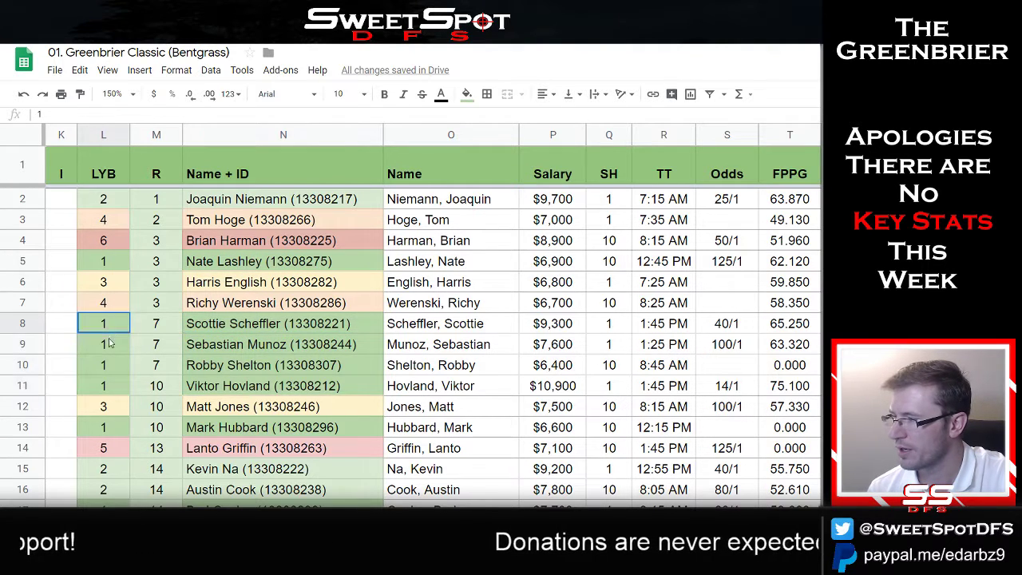
{"action": "left_click_drag", "start_coordinate": [110, 342], "coordinate": [111, 389]}
{"action": "left_click", "coordinate": [107, 266]}
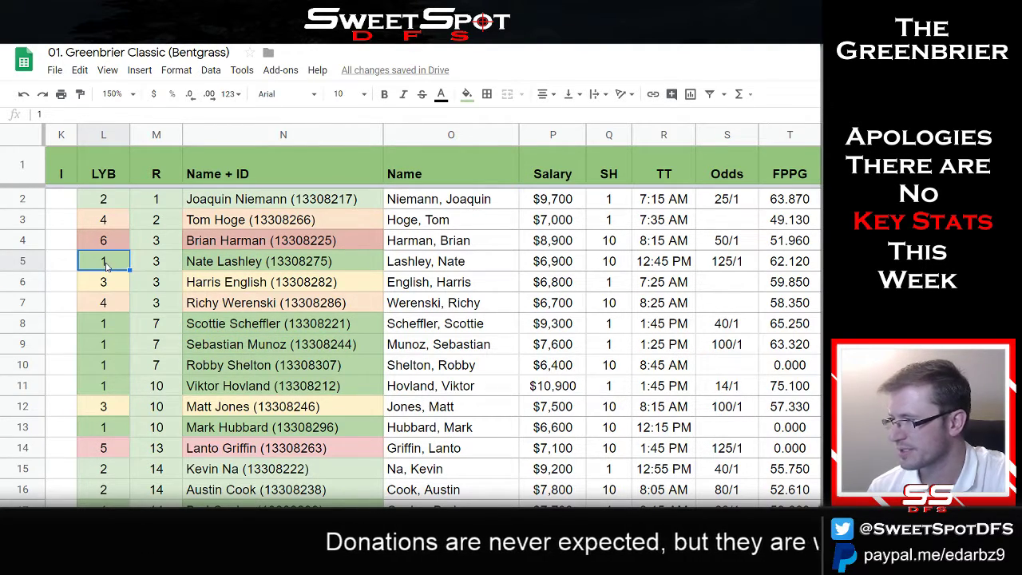
{"action": "left_click_drag", "start_coordinate": [102, 327], "coordinate": [104, 388]}
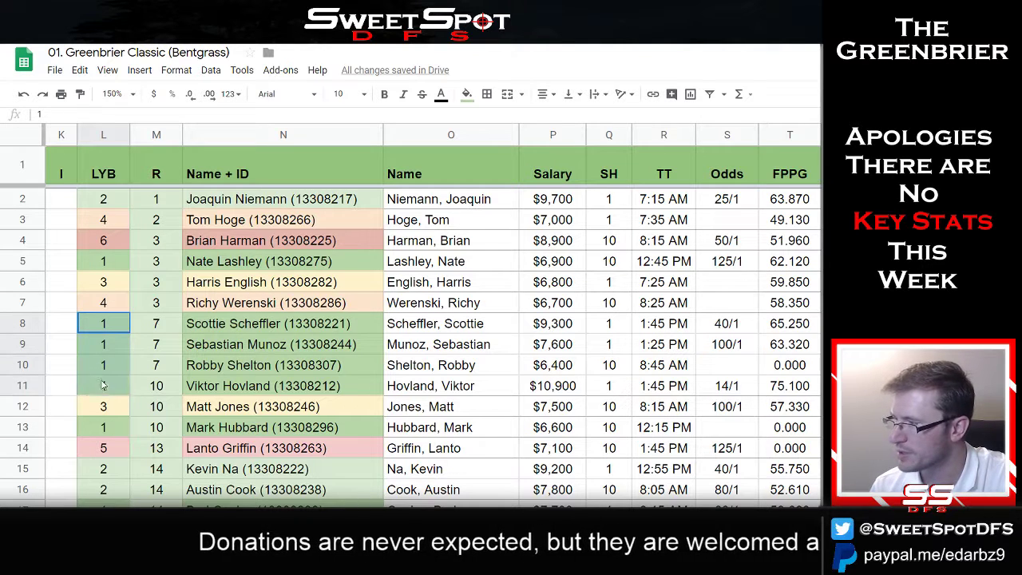
Check the LYB value of row 2 against the same row's CH, RF AVG and LY values
{"action": "left_click", "coordinate": [112, 201]}
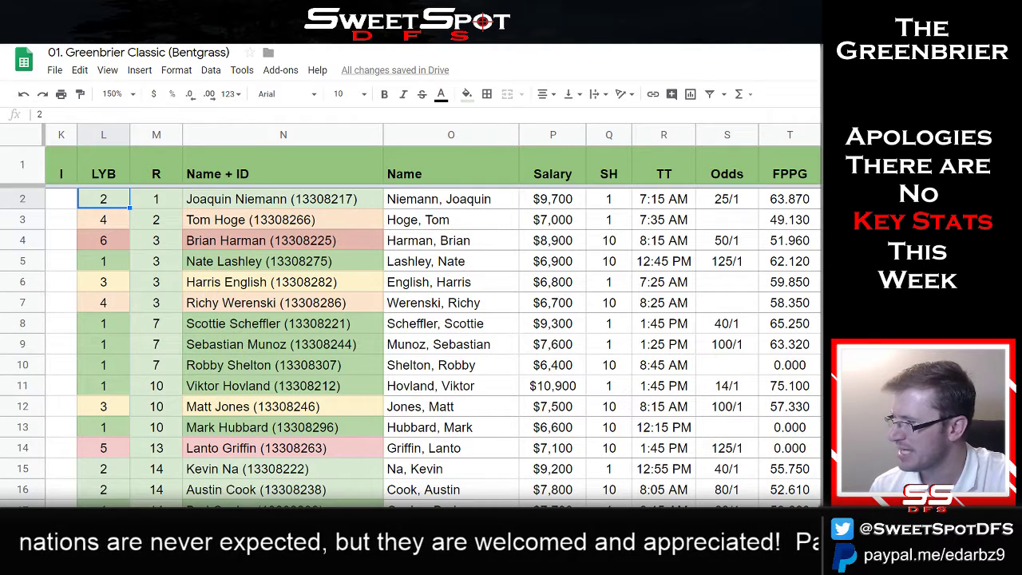
{"action": "scroll", "coordinate": [431, 336], "scroll_direction": "right", "scroll_amount": 4}
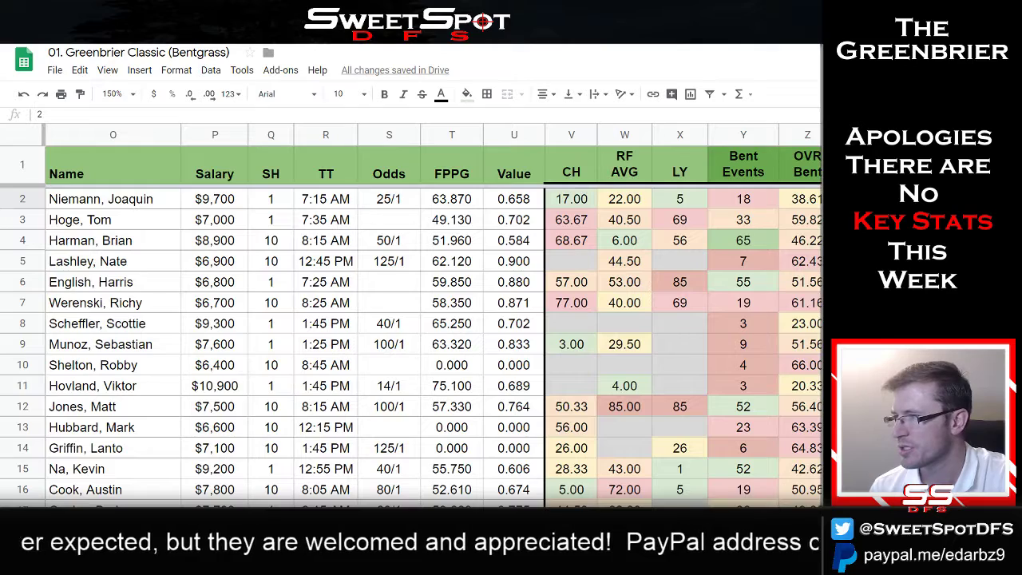
{"action": "scroll", "coordinate": [432, 336], "scroll_direction": "left", "scroll_amount": 4}
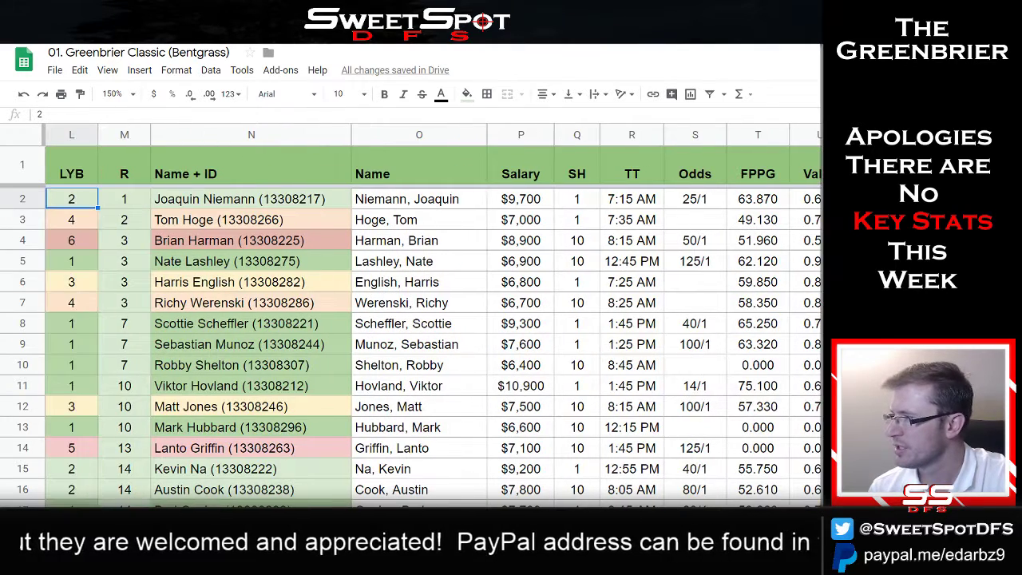
{"action": "scroll", "coordinate": [431, 335], "scroll_direction": "left", "scroll_amount": 1}
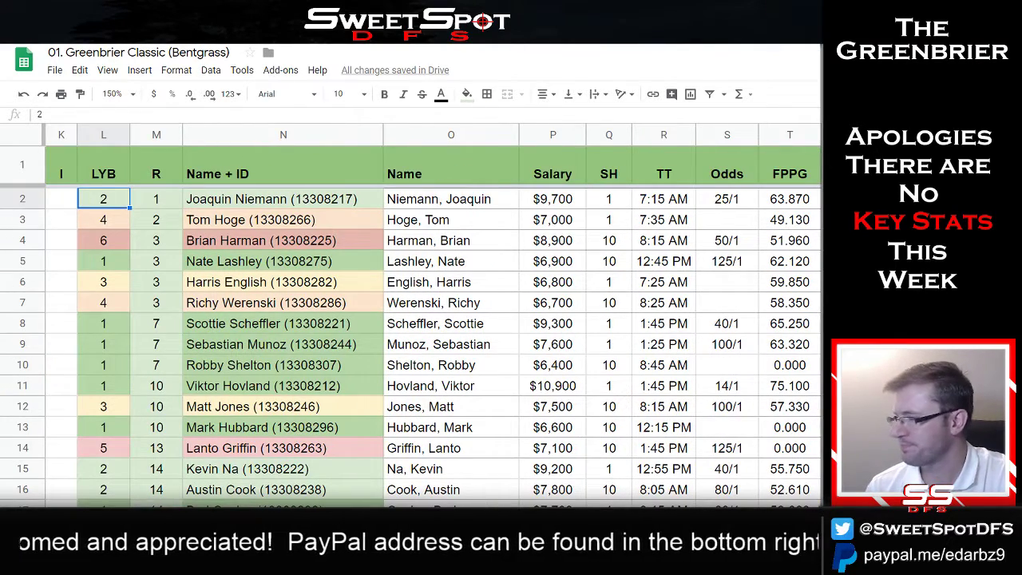
Highlight the morning tee times in the TT column for rows 2, 3, 4, 6, 7, 10 and 12
{"action": "scroll", "coordinate": [431, 463], "scroll_direction": "right", "scroll_amount": 1}
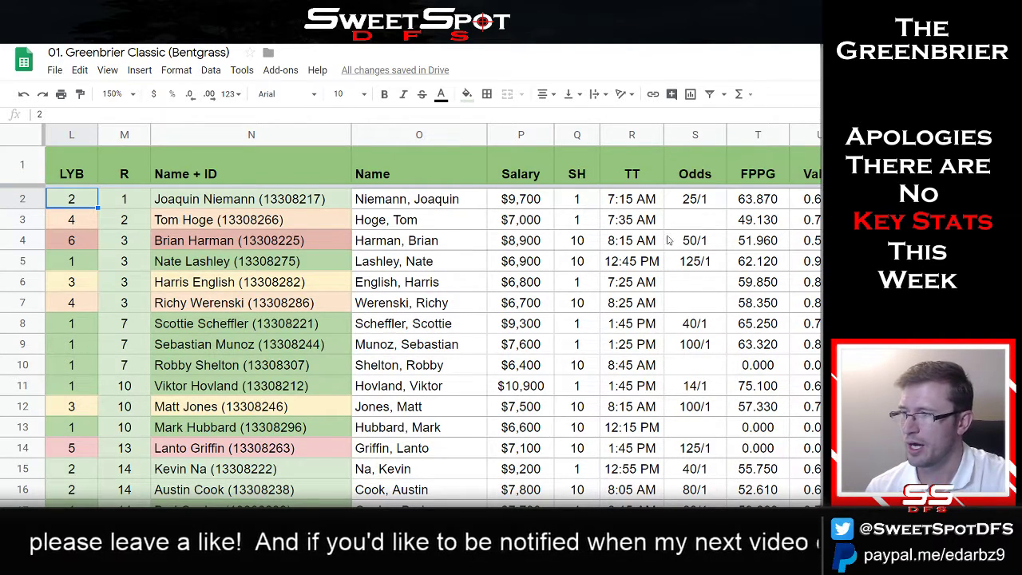
{"action": "left_click", "coordinate": [646, 204]}
{"action": "left_click", "coordinate": [644, 226], "text": "ctrl"}
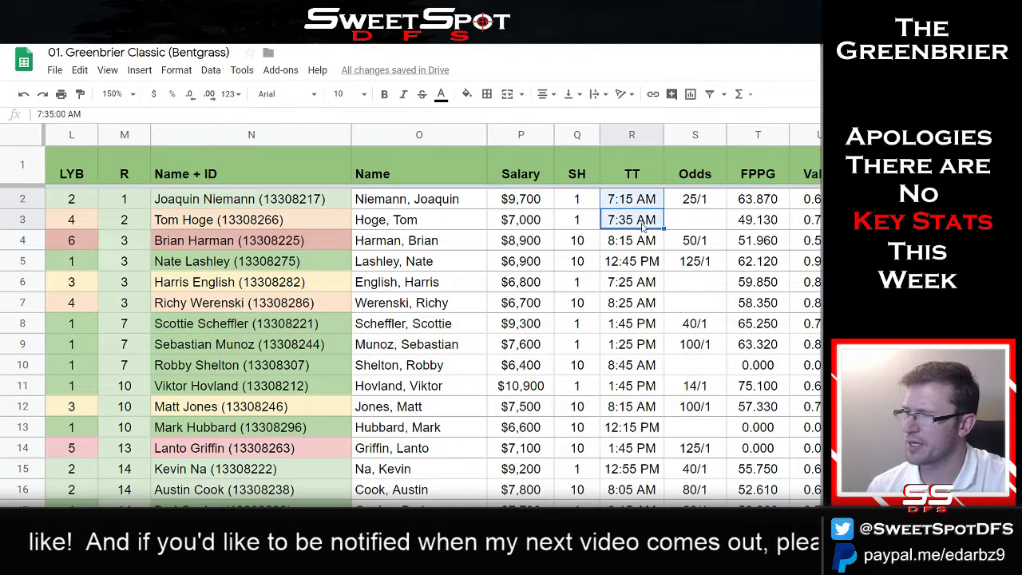
{"action": "left_click", "coordinate": [645, 244], "text": "ctrl"}
{"action": "left_click", "coordinate": [647, 288], "text": "ctrl"}
{"action": "left_click", "coordinate": [645, 304], "text": "ctrl"}
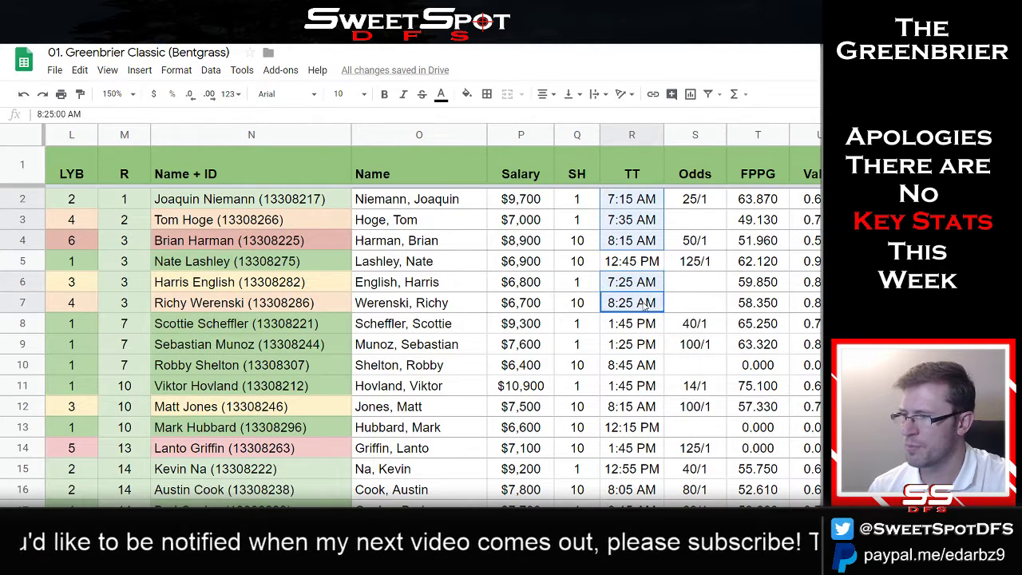
{"action": "left_click", "coordinate": [634, 371], "text": "ctrl"}
{"action": "left_click", "coordinate": [641, 413], "text": "ctrl"}
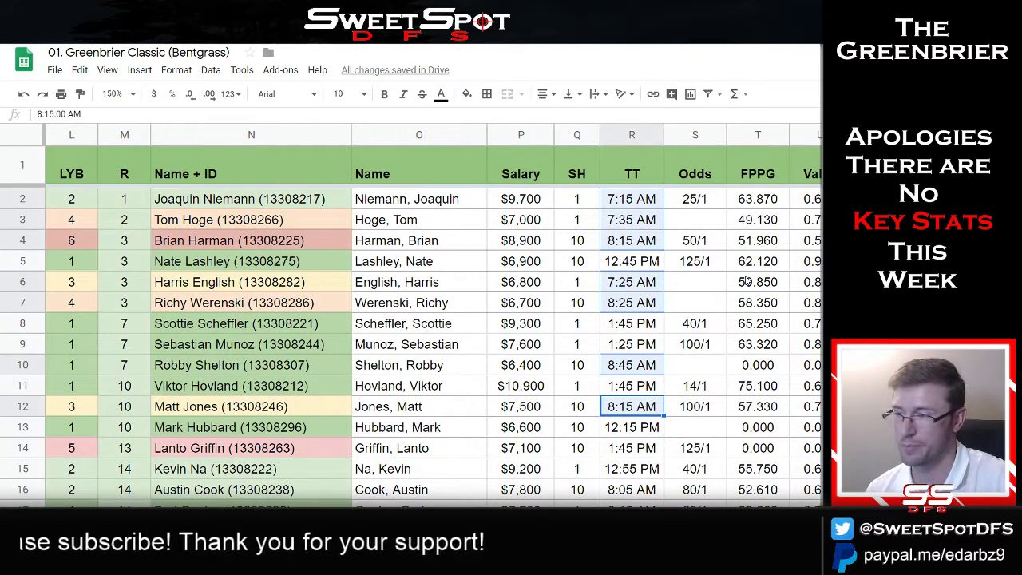
Review the Value entries in rows 2 to 11, plus the Salary and FPPG of row 2
{"action": "left_click", "coordinate": [703, 224]}
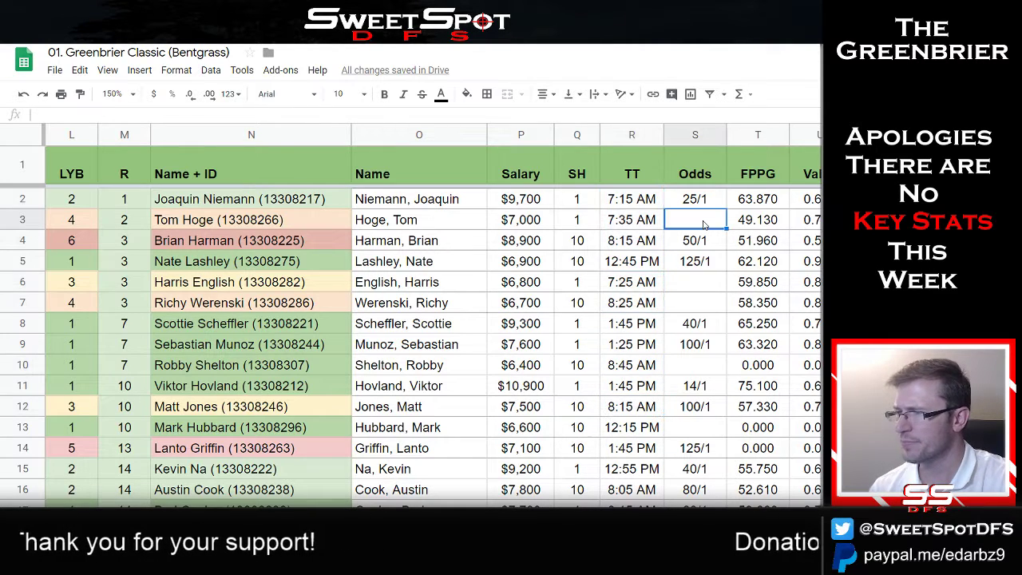
{"action": "left_click_drag", "start_coordinate": [807, 199], "coordinate": [806, 383]}
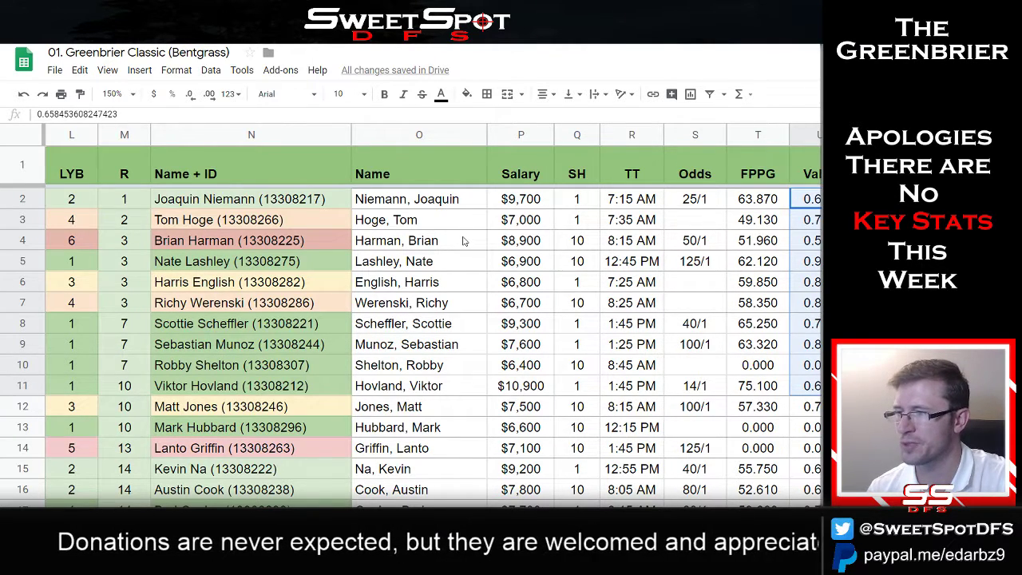
{"action": "left_click", "coordinate": [529, 201]}
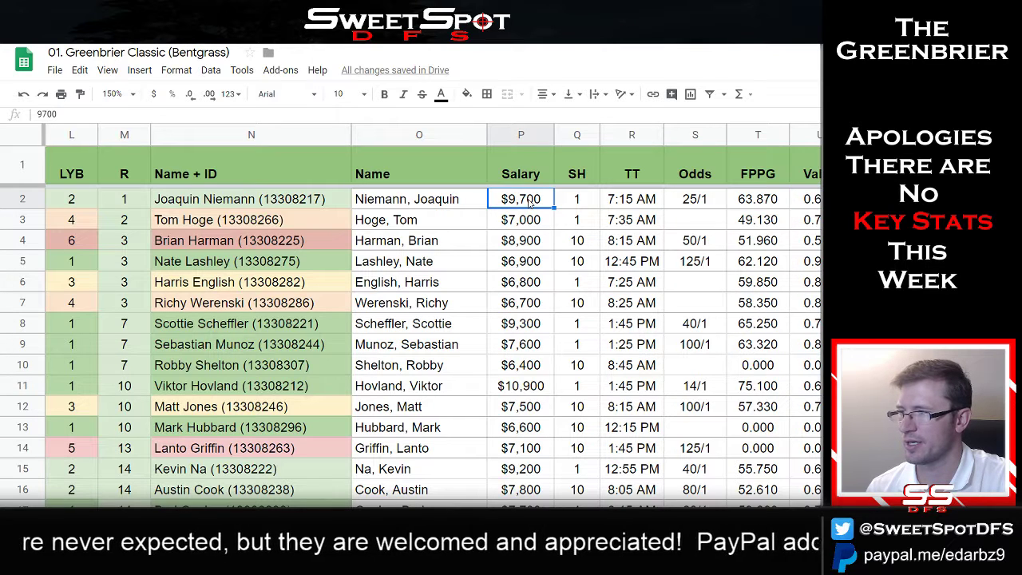
{"action": "left_click", "coordinate": [778, 204]}
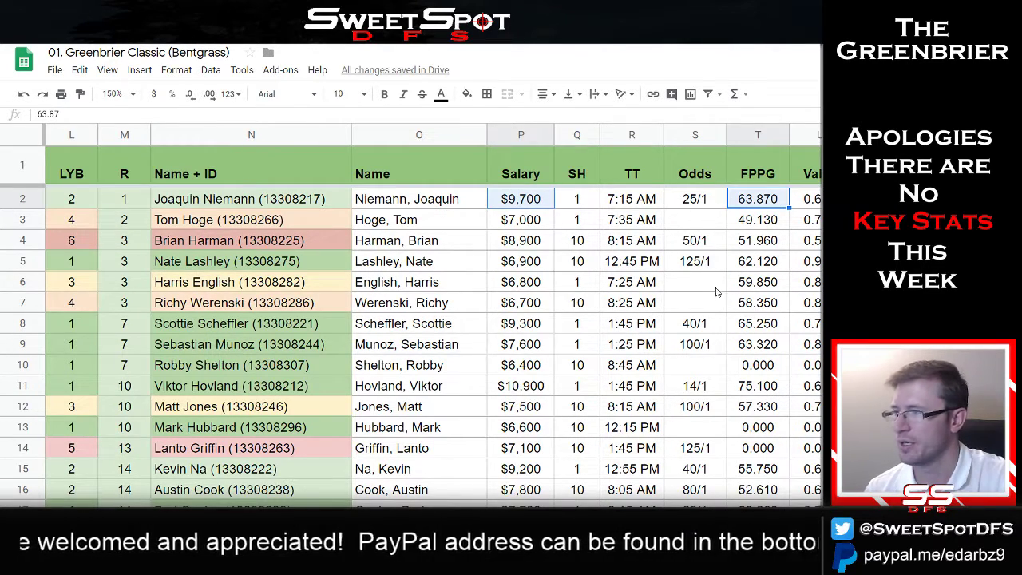
Hide columns P to U, from Salary through Value
{"action": "left_click", "coordinate": [707, 297]}
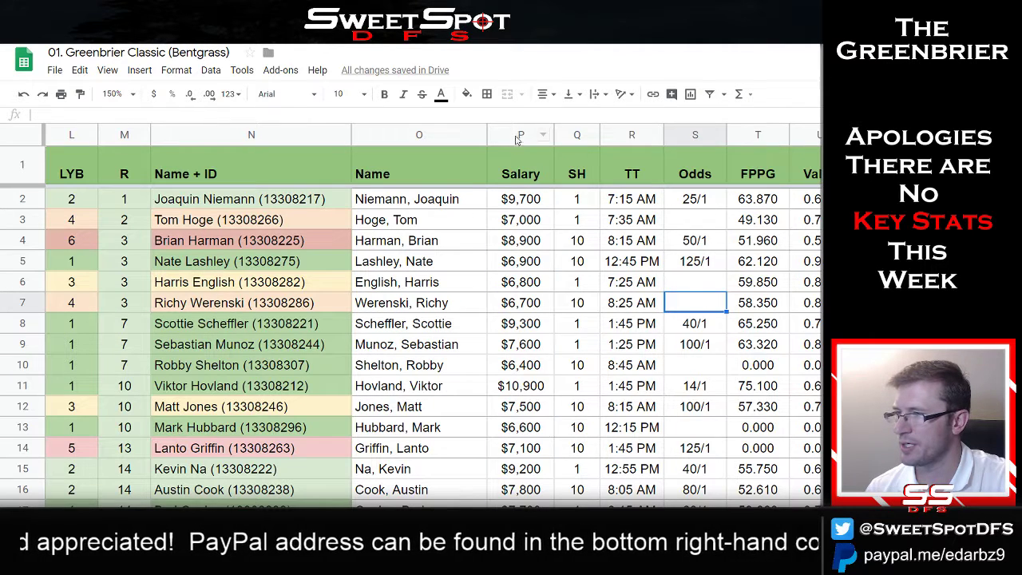
{"action": "left_click_drag", "start_coordinate": [518, 134], "coordinate": [801, 139]}
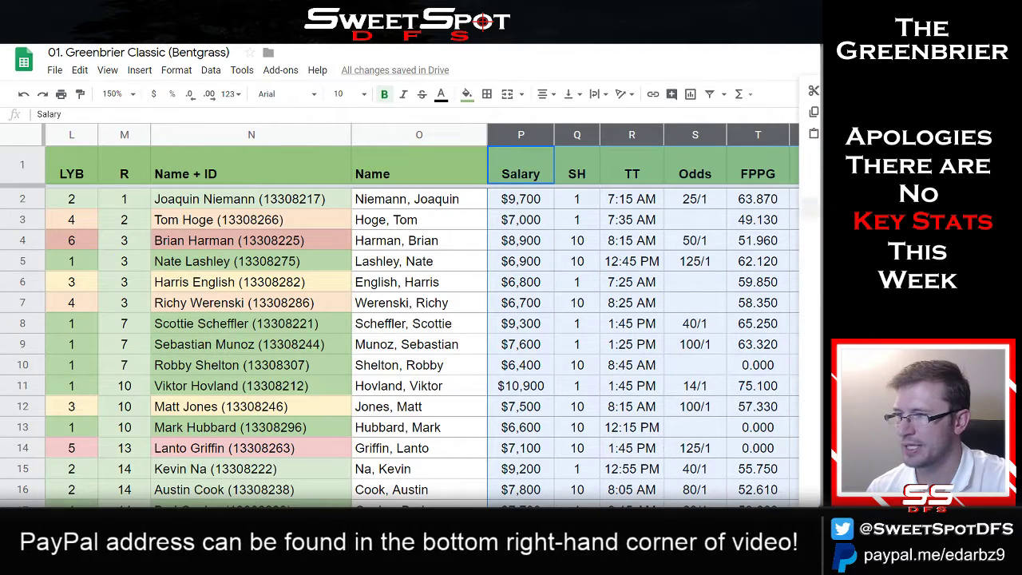
{"action": "left_click", "coordinate": [808, 292]}
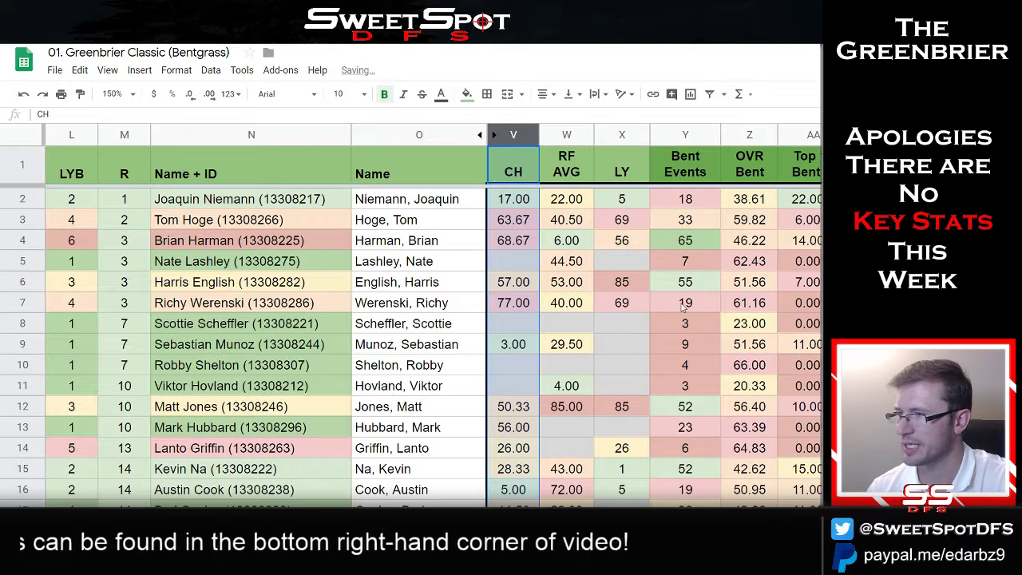
{"action": "left_click", "coordinate": [618, 353]}
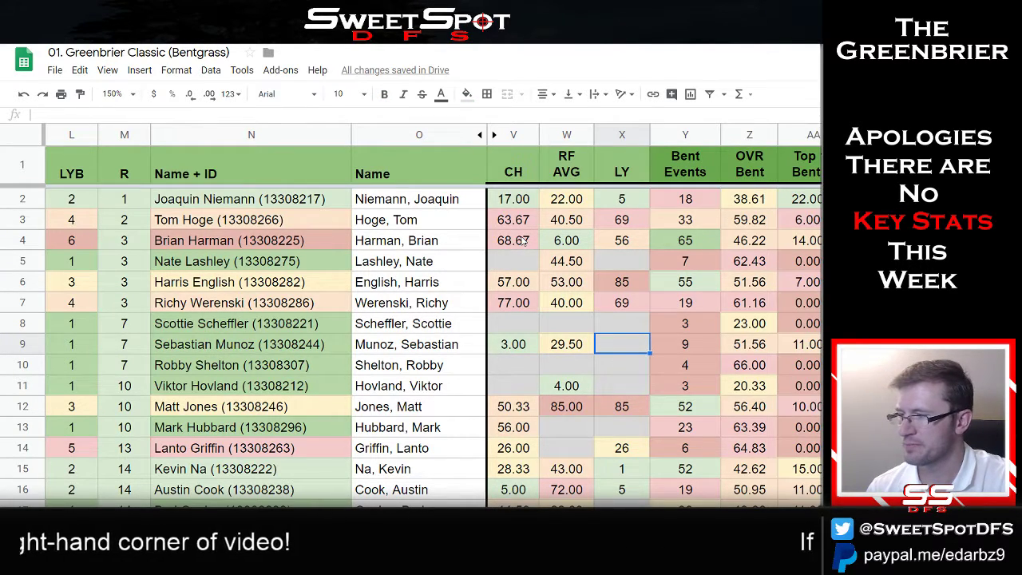
Highlight the blank CH cells in rows 5, 8, 10 and 11
{"action": "left_click", "coordinate": [524, 265]}
{"action": "left_click", "coordinate": [519, 324], "text": "ctrl"}
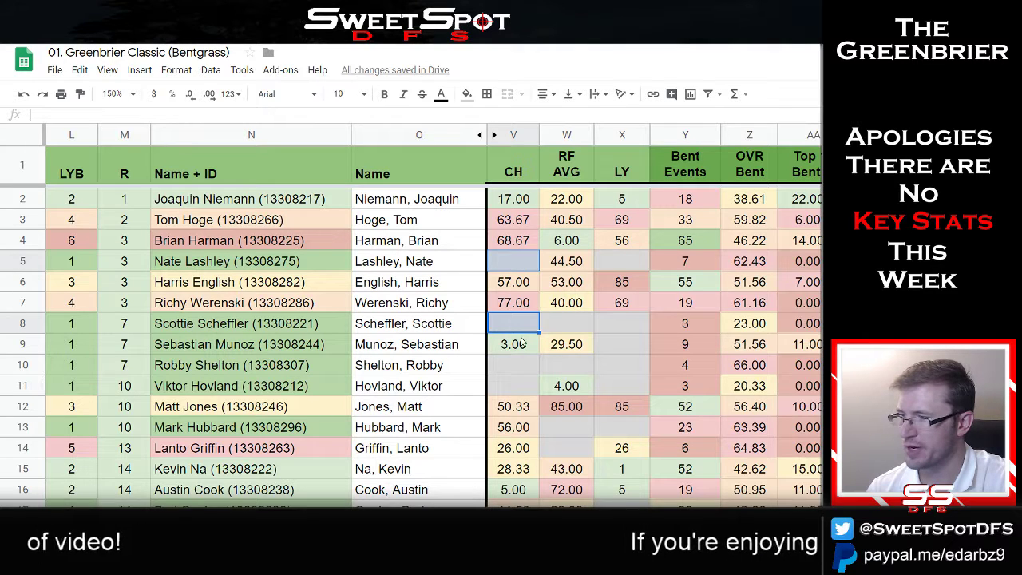
{"action": "left_click", "coordinate": [524, 367], "text": "ctrl"}
{"action": "left_click", "coordinate": [524, 386], "text": "ctrl"}
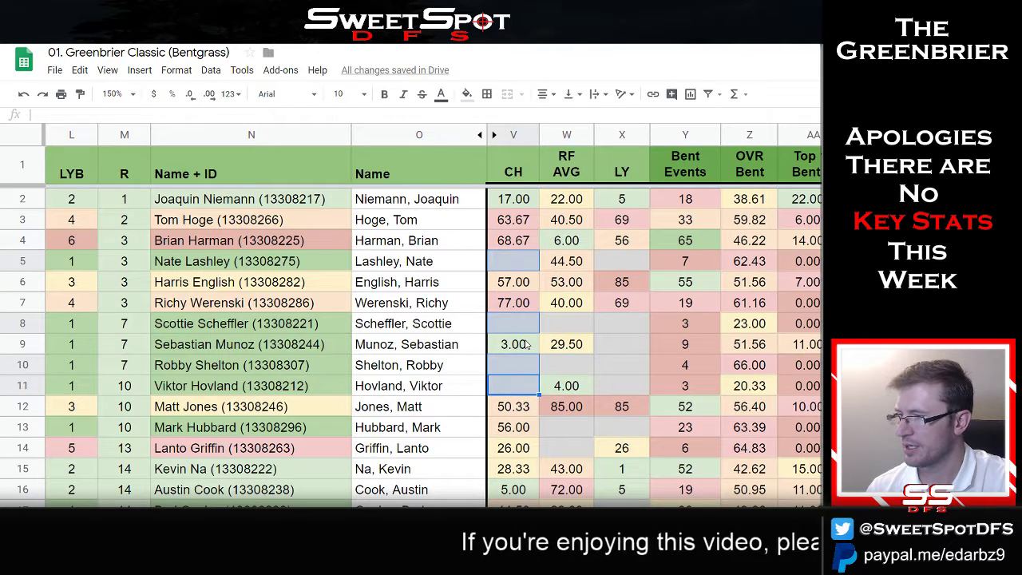
Compare the CH values in rows 3, 4 and 7, and examine the CH and RF AVG values in rows 2 to 6
{"action": "left_click", "coordinate": [513, 303]}
{"action": "left_click_drag", "start_coordinate": [531, 247], "coordinate": [515, 226]}
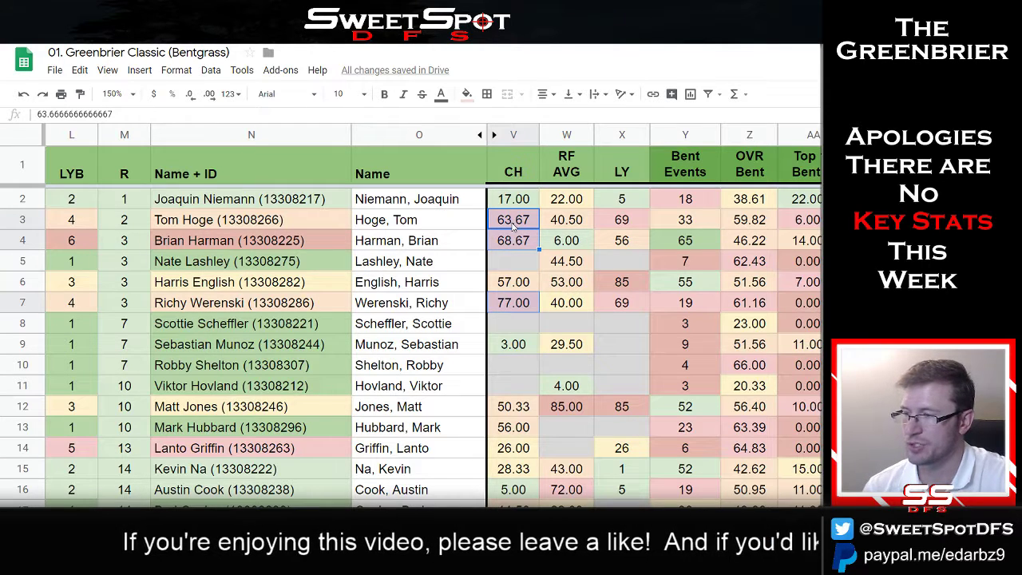
{"action": "left_click_drag", "start_coordinate": [573, 206], "coordinate": [519, 282]}
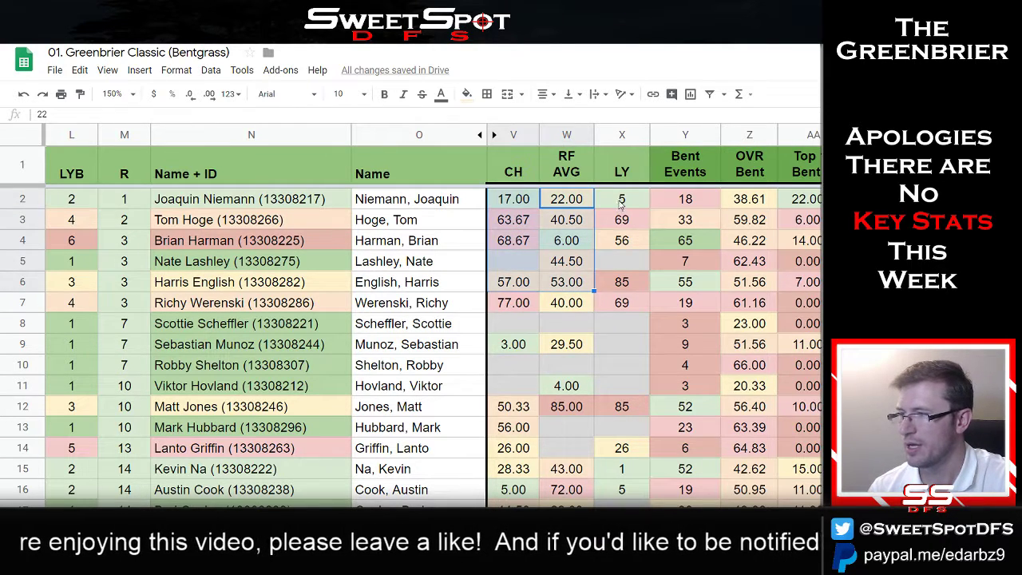
Hide the CH, RF AVG and LY columns (V to X)
{"action": "left_click", "coordinate": [518, 136]}
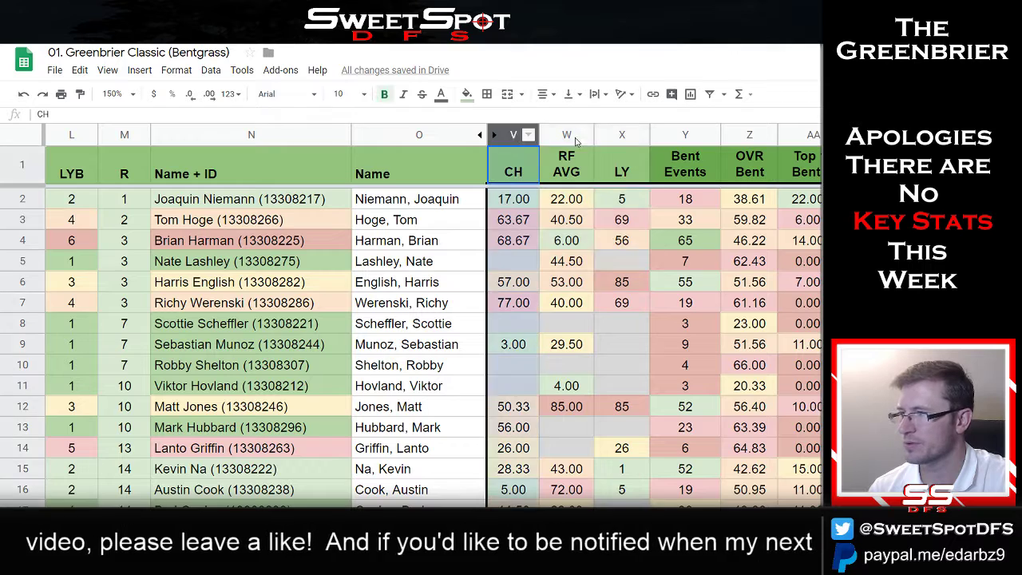
{"action": "left_click", "coordinate": [622, 135], "text": "shift"}
{"action": "right_click", "coordinate": [628, 137]}
{"action": "left_click", "coordinate": [675, 272]}
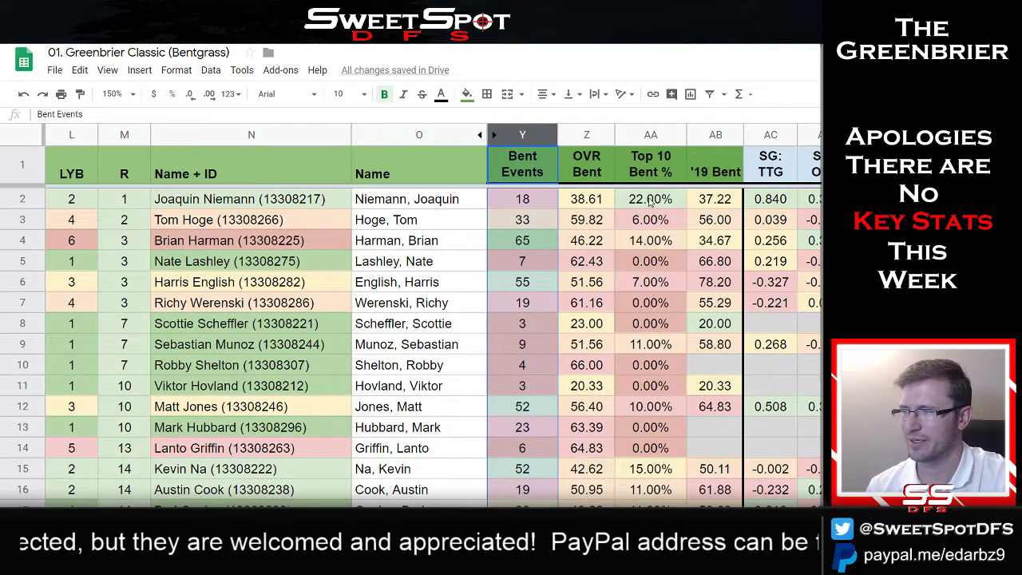
Examine the OVR Bent values in rows 2 to 10 and compare the Bent Events counts of rows 5 and 10
{"action": "left_click", "coordinate": [581, 201]}
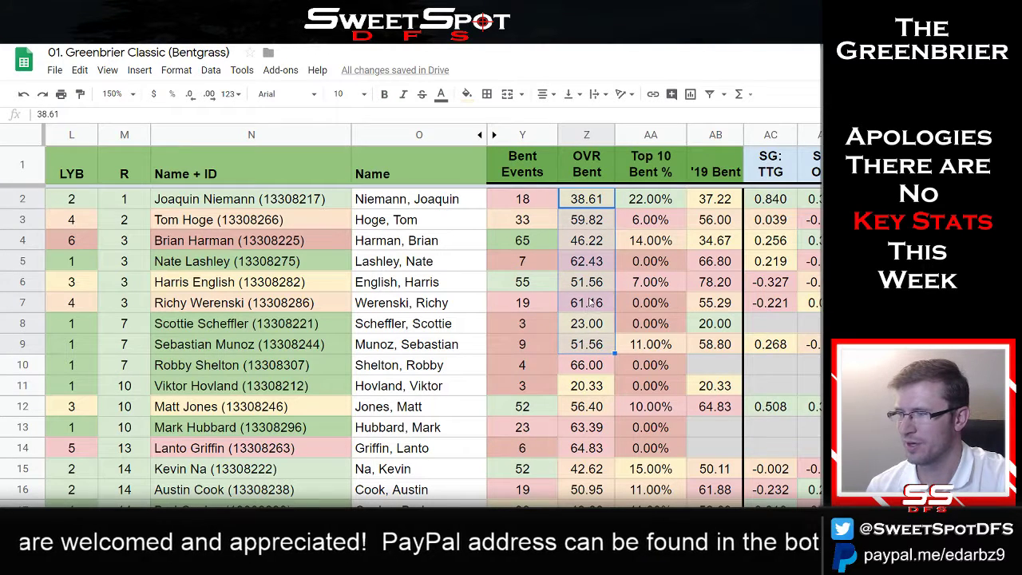
{"action": "left_click", "coordinate": [593, 302]}
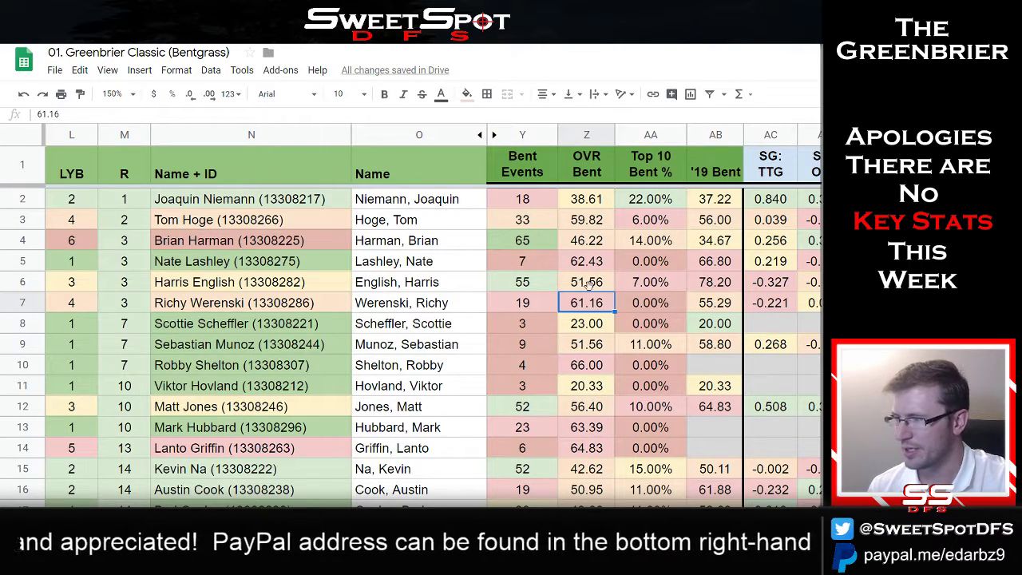
{"action": "left_click", "coordinate": [590, 266]}
{"action": "left_click", "coordinate": [604, 363]}
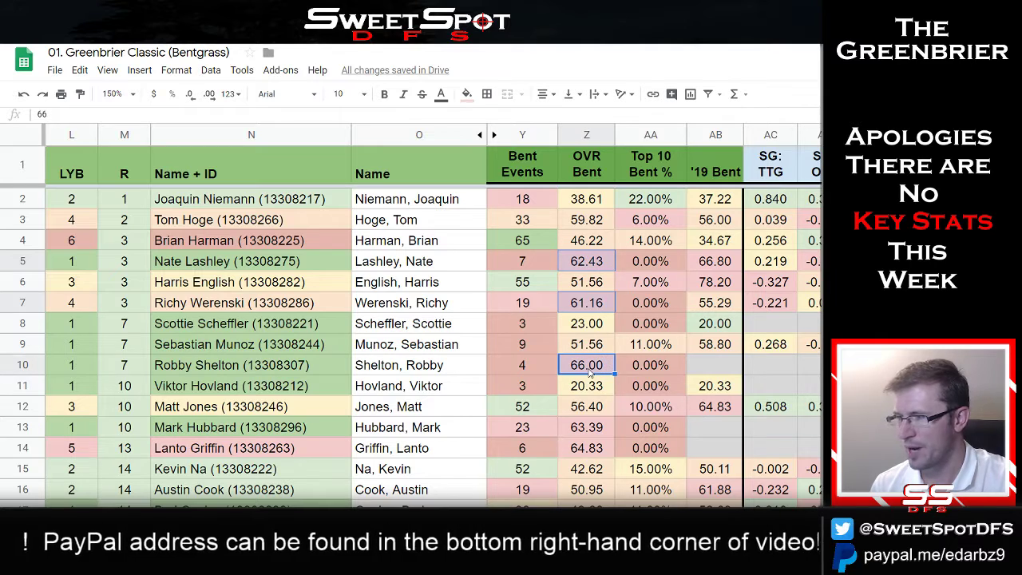
{"action": "left_click", "coordinate": [532, 366]}
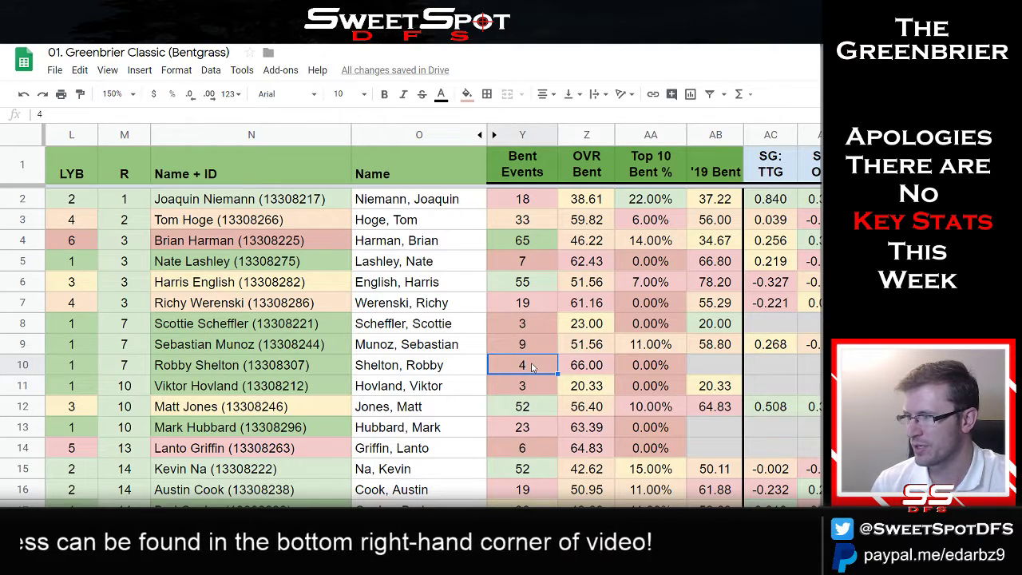
{"action": "left_click", "coordinate": [527, 266]}
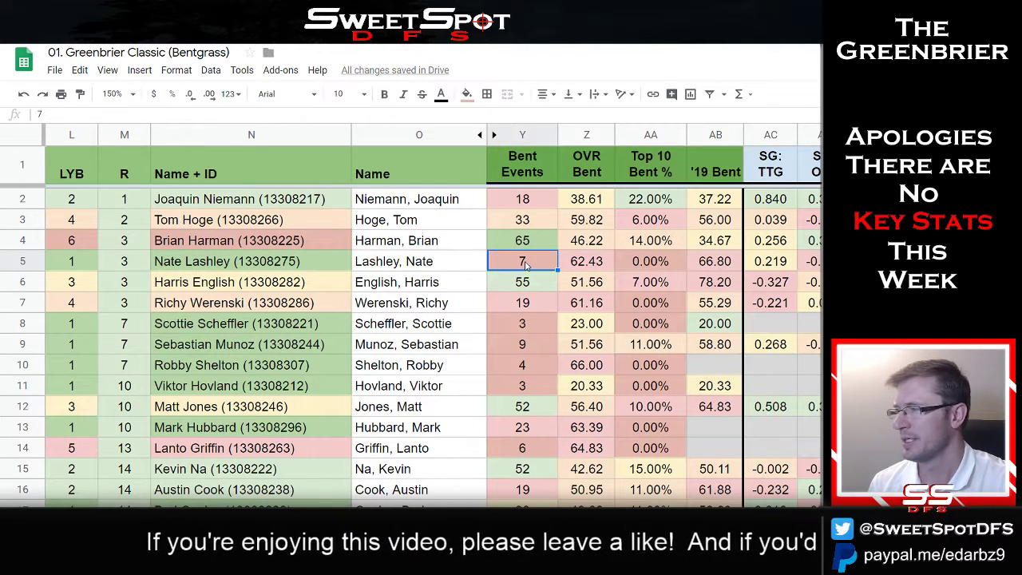
Open the DraftKings filter view and look down the Top 10 Bent % column
{"action": "left_click", "coordinate": [662, 202]}
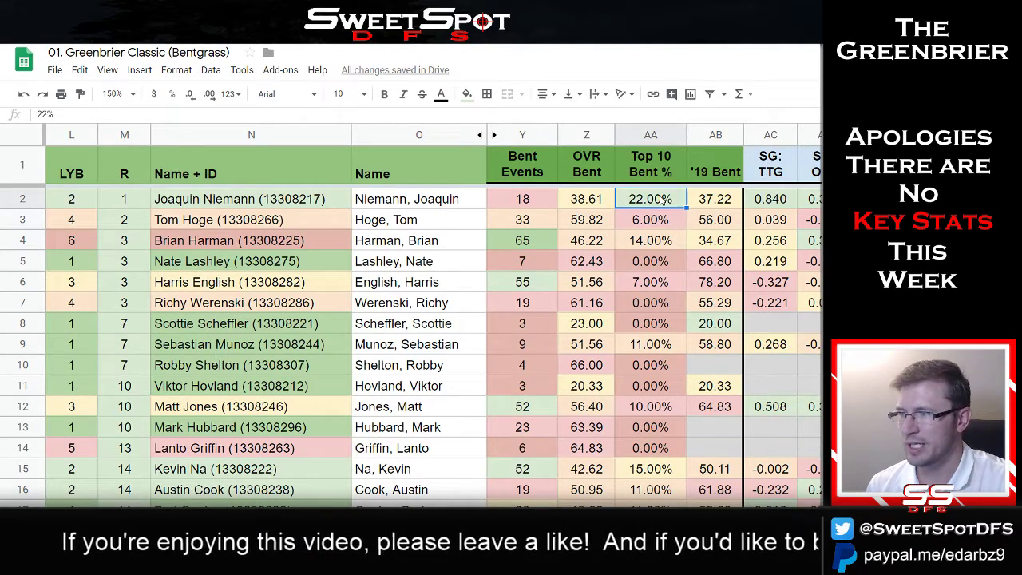
{"action": "left_click", "coordinate": [724, 94]}
{"action": "left_click", "coordinate": [779, 172]}
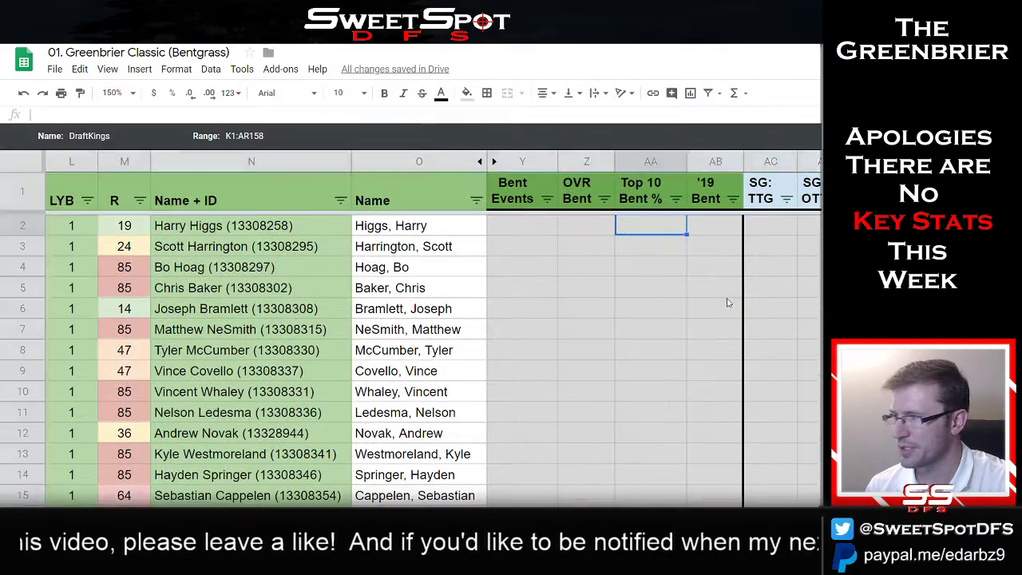
{"action": "scroll", "coordinate": [651, 325], "scroll_direction": "down", "scroll_amount": 4}
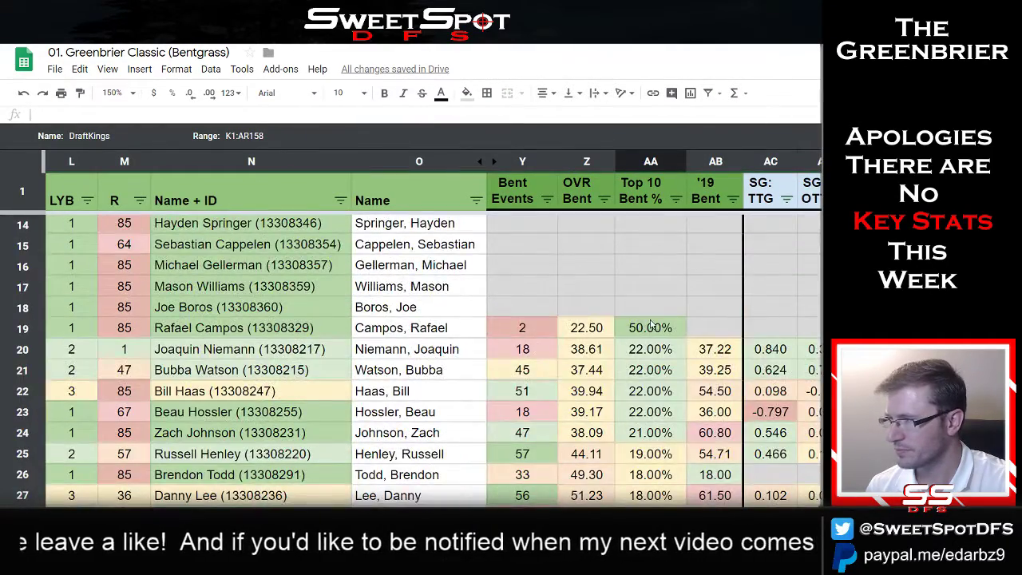
Sort the filter view by the R column from A to Z
{"action": "scroll", "coordinate": [651, 325], "scroll_direction": "up", "scroll_amount": 4}
{"action": "left_click", "coordinate": [140, 200]}
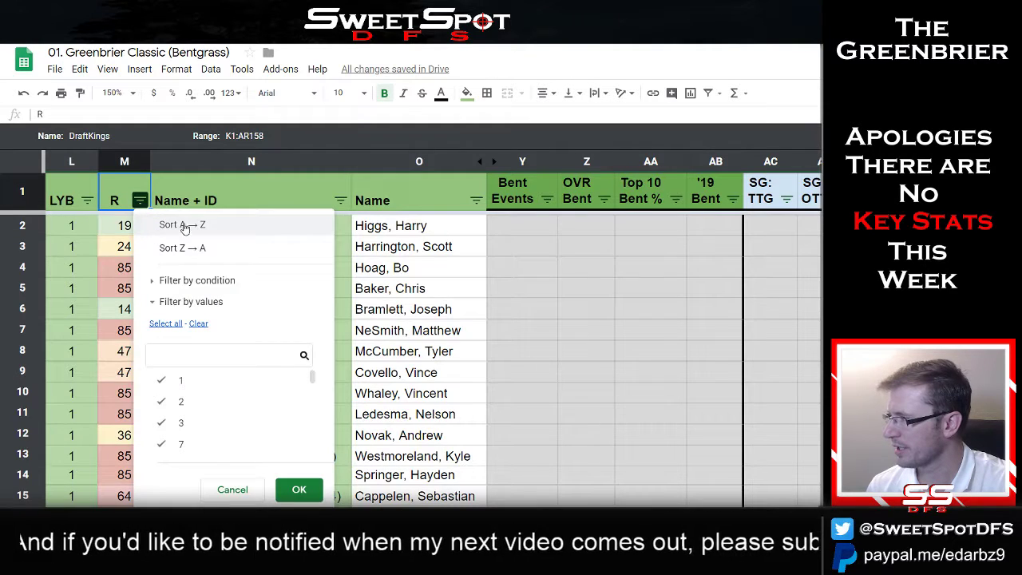
{"action": "left_click", "coordinate": [185, 226]}
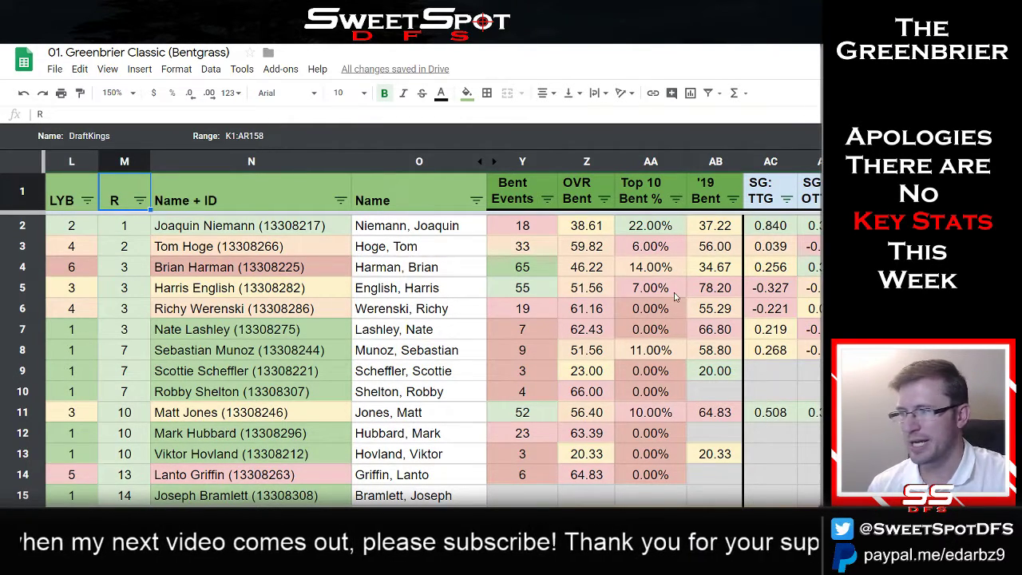
Compare row 2's OVR Bent, Top 10 Bent % and '19 Bent values with the bentgrass stats in rows 3 and 4
{"action": "left_click_drag", "start_coordinate": [591, 230], "coordinate": [702, 233]}
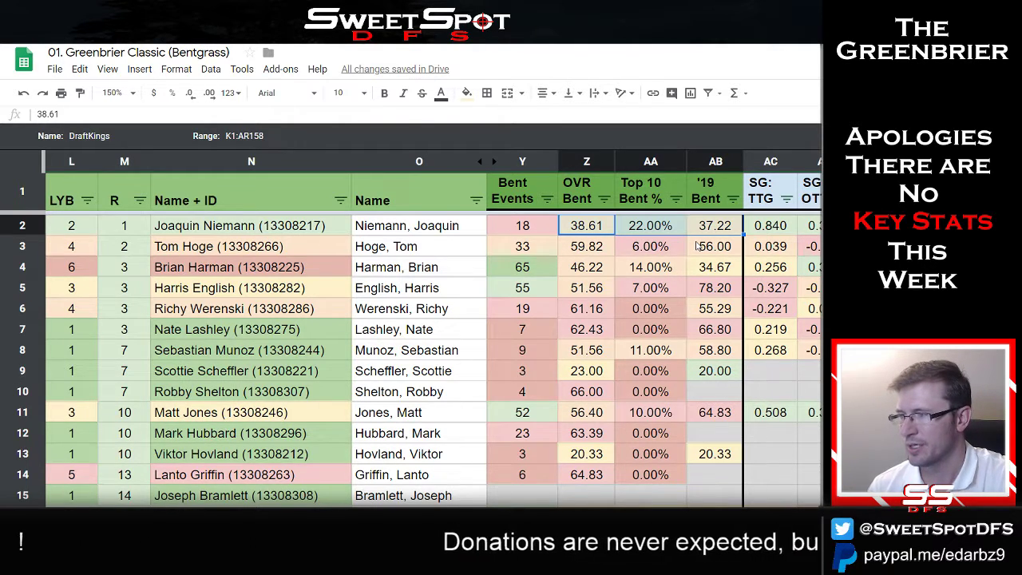
{"action": "left_click", "coordinate": [673, 273]}
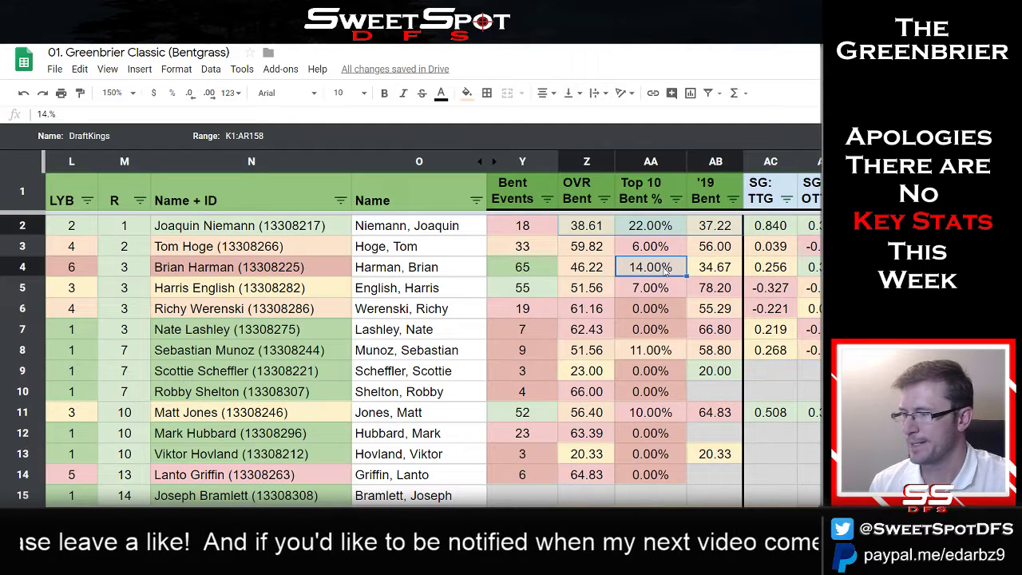
{"action": "left_click", "coordinate": [592, 261]}
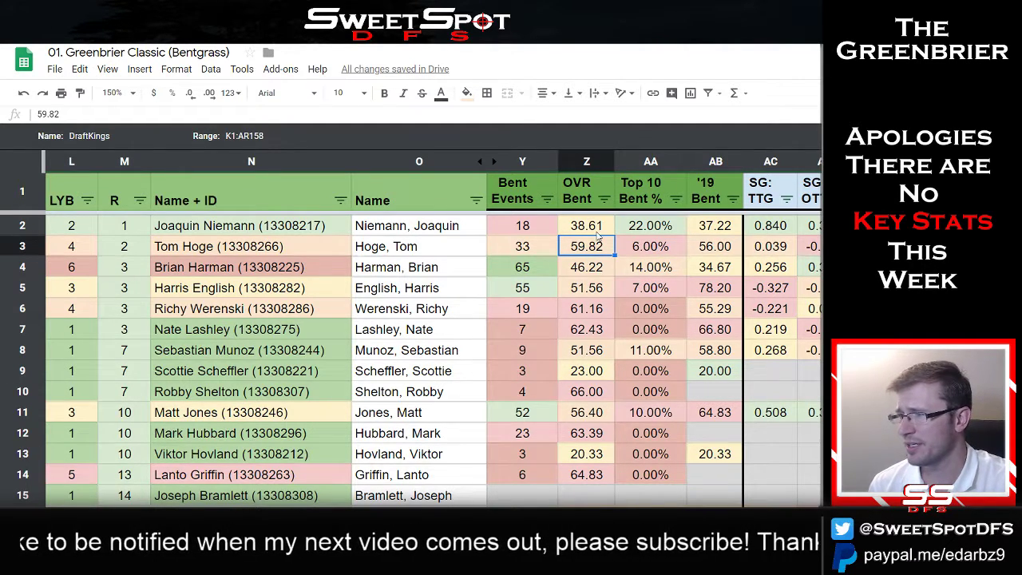
Compare the OVR Bent values with the Bent Events counts in rows 6, 7 and 10
{"action": "left_click", "coordinate": [597, 310]}
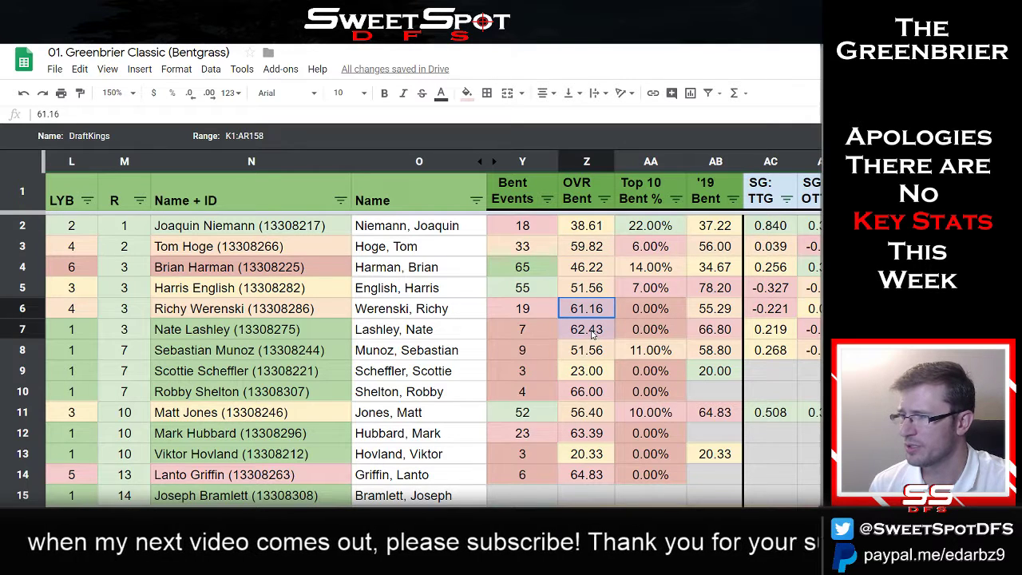
{"action": "left_click", "coordinate": [593, 333], "text": "shift"}
{"action": "left_click", "coordinate": [596, 392], "text": "ctrl"}
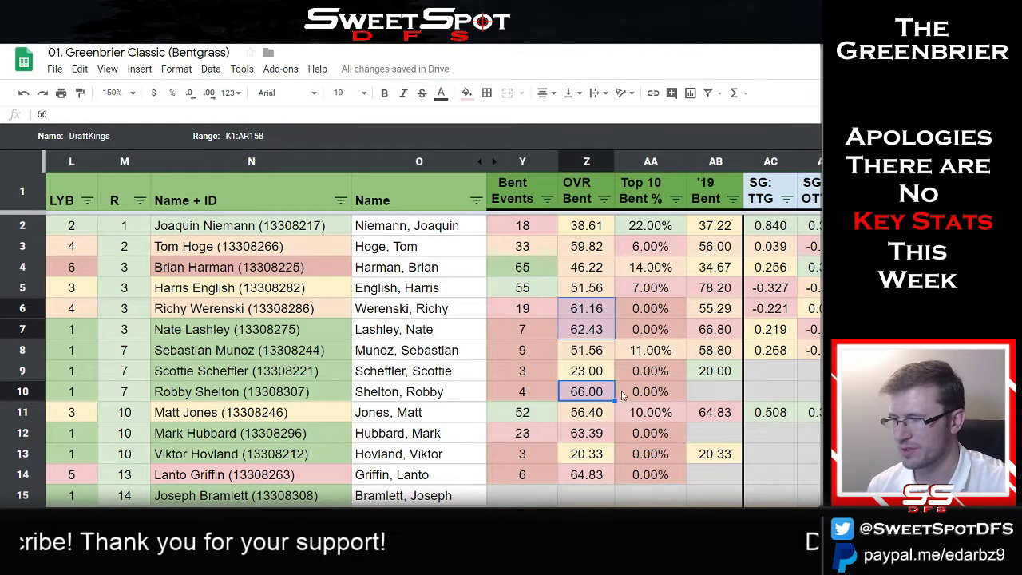
{"action": "left_click", "coordinate": [523, 311], "text": "ctrl"}
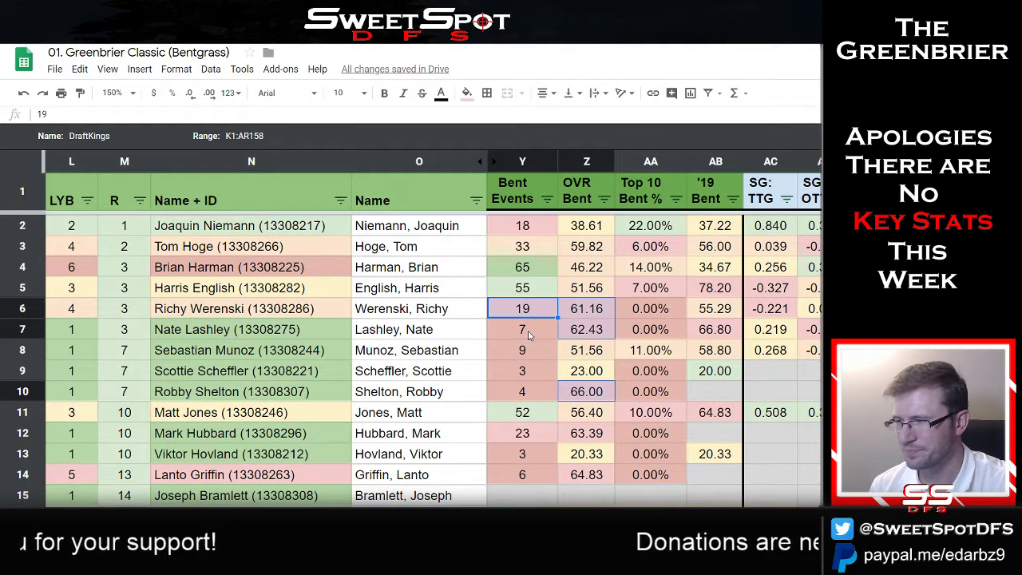
{"action": "left_click", "coordinate": [531, 334], "text": "shift"}
{"action": "left_click", "coordinate": [539, 397], "text": "ctrl"}
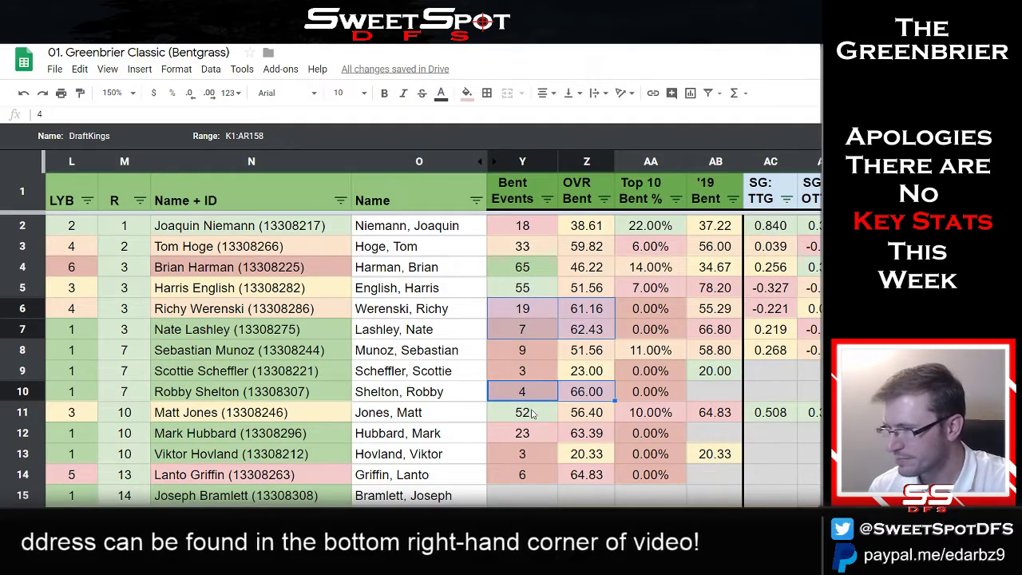
{"action": "scroll", "coordinate": [532, 412], "scroll_direction": "down", "scroll_amount": 2}
{"action": "scroll", "coordinate": [532, 412], "scroll_direction": "up", "scroll_amount": 2}
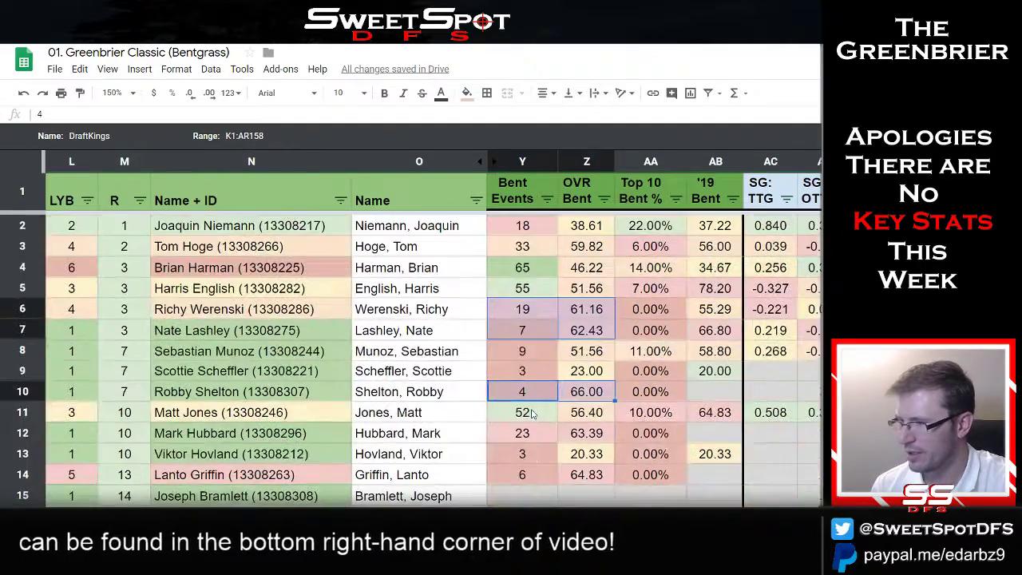
Sort the filter view by the Top 10 Bent % column from Z to A and go to the rows with values
{"action": "left_click", "coordinate": [676, 199]}
{"action": "left_click", "coordinate": [521, 249]}
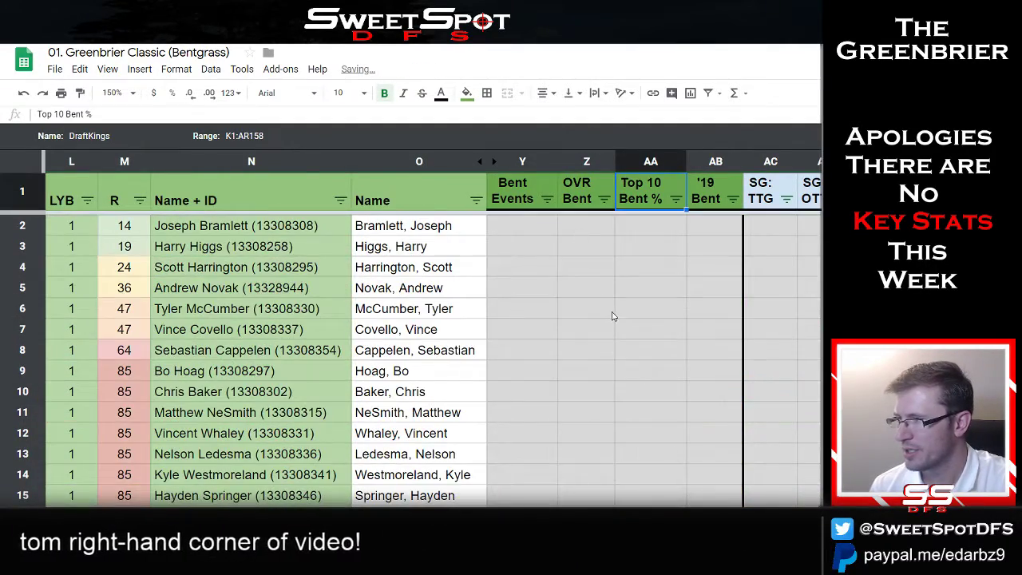
{"action": "scroll", "coordinate": [613, 317], "scroll_direction": "down", "scroll_amount": 5}
{"action": "scroll", "coordinate": [613, 316], "scroll_direction": "down", "scroll_amount": 1}
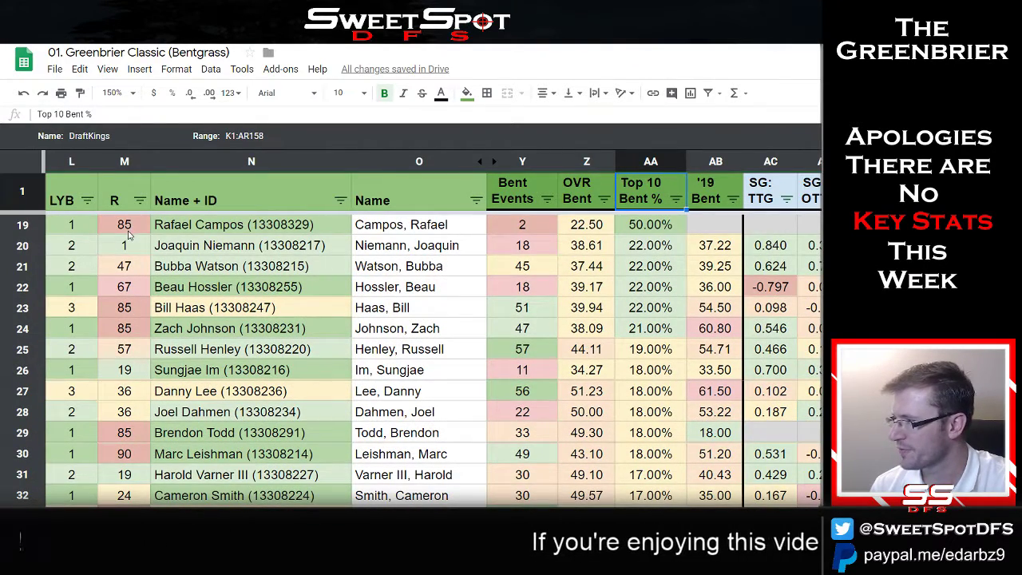
Compare the R finishes with the Top 10 Bent % values from row 19 down to row 30
{"action": "left_click_drag", "start_coordinate": [127, 228], "coordinate": [128, 421]}
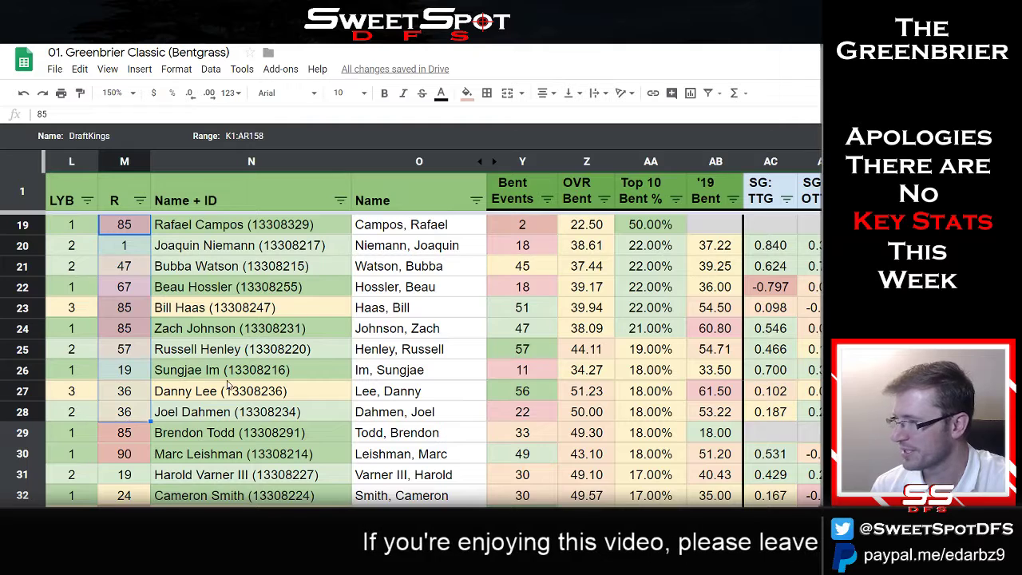
{"action": "left_click_drag", "start_coordinate": [645, 228], "coordinate": [647, 431]}
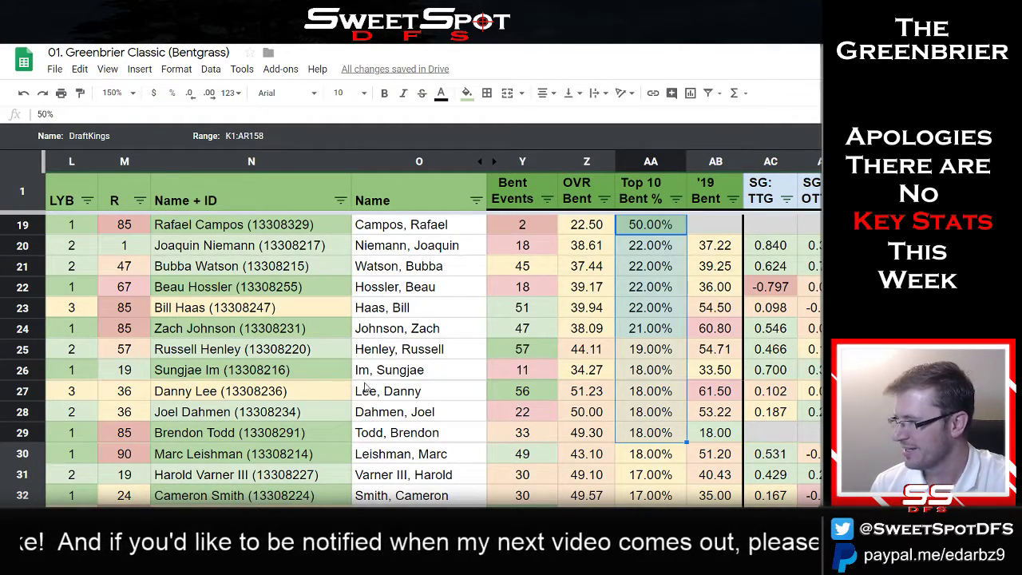
{"action": "left_click", "coordinate": [238, 458]}
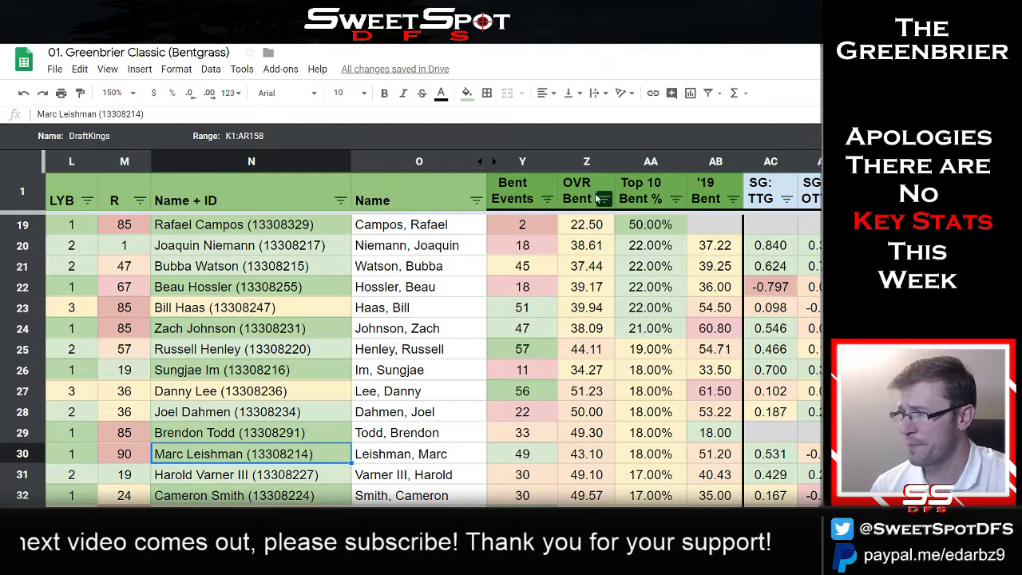
Examine the R finishes in rows 19 to 26, checking the players in rows 20 and 22
{"action": "left_click", "coordinate": [217, 250]}
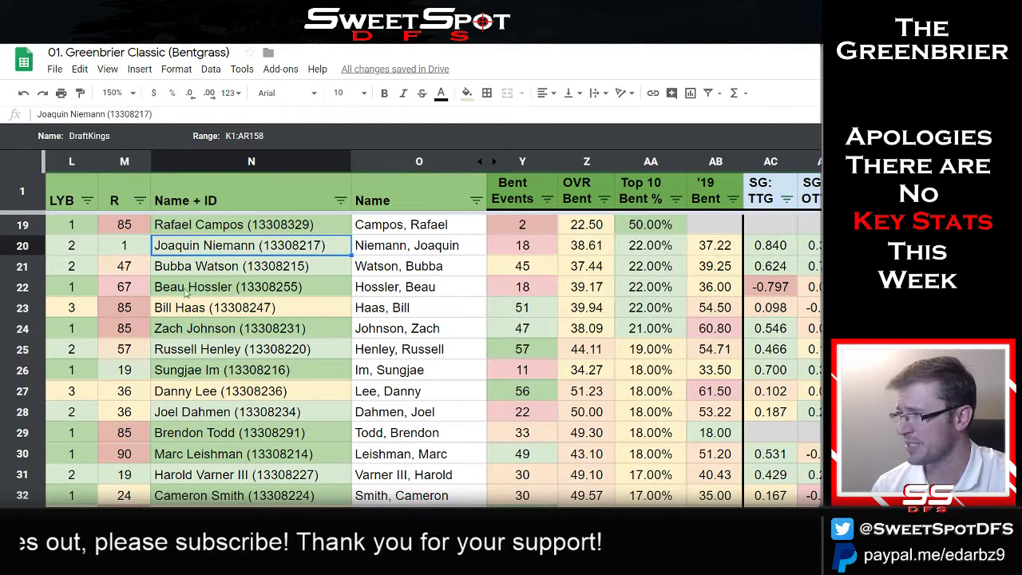
{"action": "scroll", "coordinate": [322, 317], "scroll_direction": "up", "scroll_amount": 2}
{"action": "scroll", "coordinate": [322, 317], "scroll_direction": "down", "scroll_amount": 2}
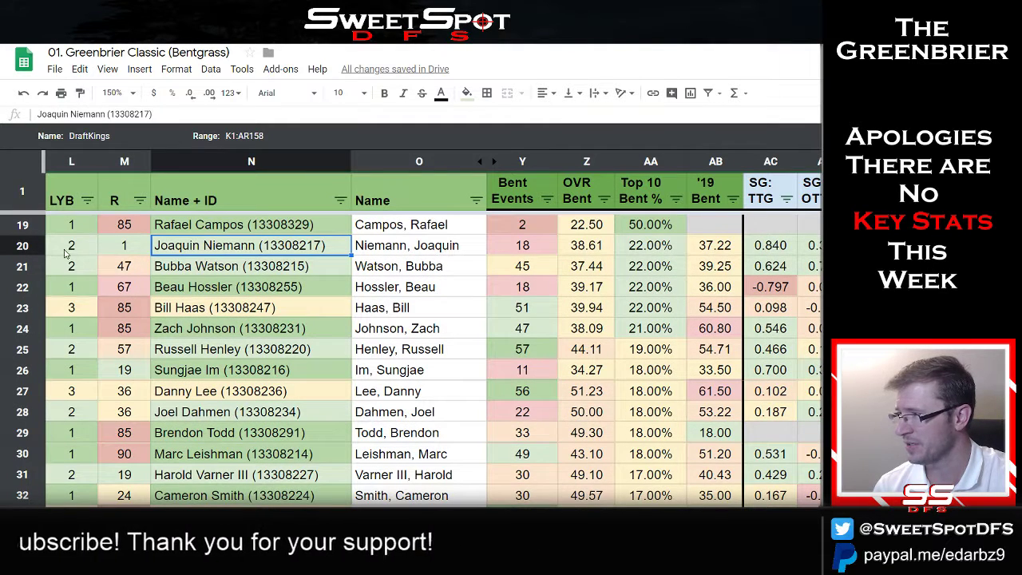
{"action": "left_click", "coordinate": [133, 250]}
{"action": "left_click", "coordinate": [126, 226]}
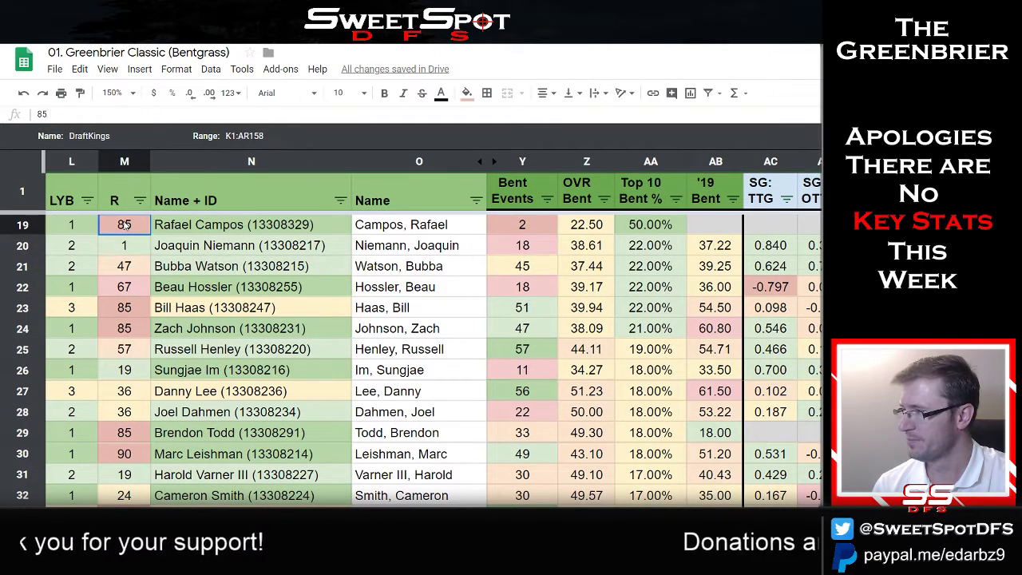
{"action": "left_click_drag", "start_coordinate": [125, 226], "coordinate": [124, 334]}
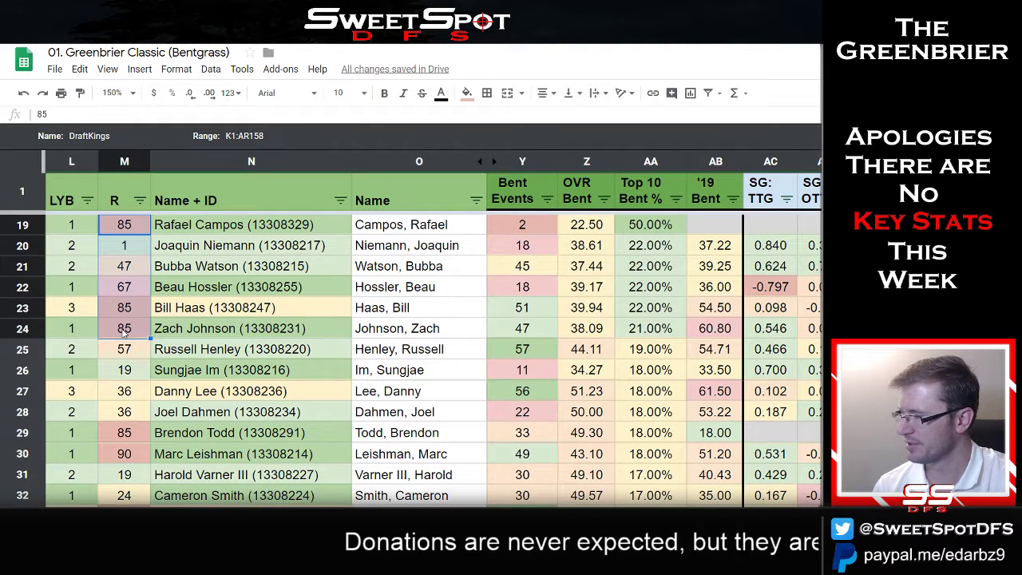
{"action": "left_click_drag", "start_coordinate": [127, 352], "coordinate": [128, 372]}
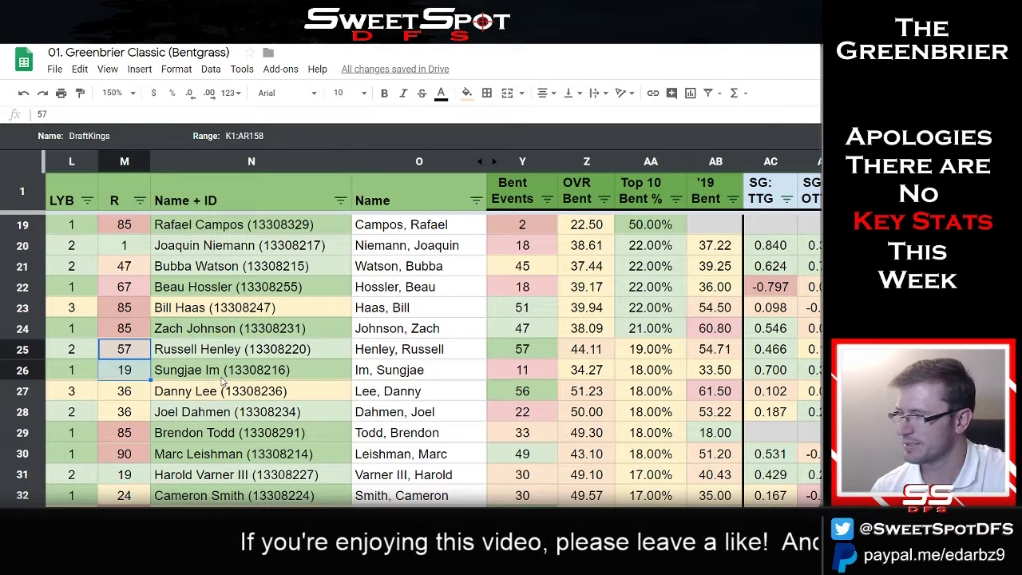
{"action": "left_click", "coordinate": [230, 293]}
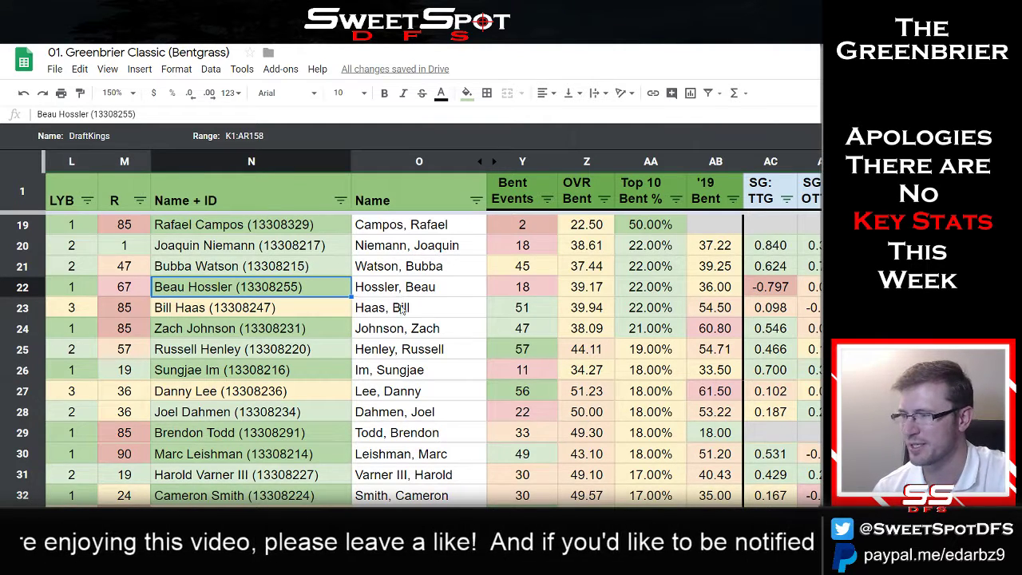
Sort the filter view by the '19 Bent column from A to Z and return to the first rows
{"action": "left_click", "coordinate": [733, 199]}
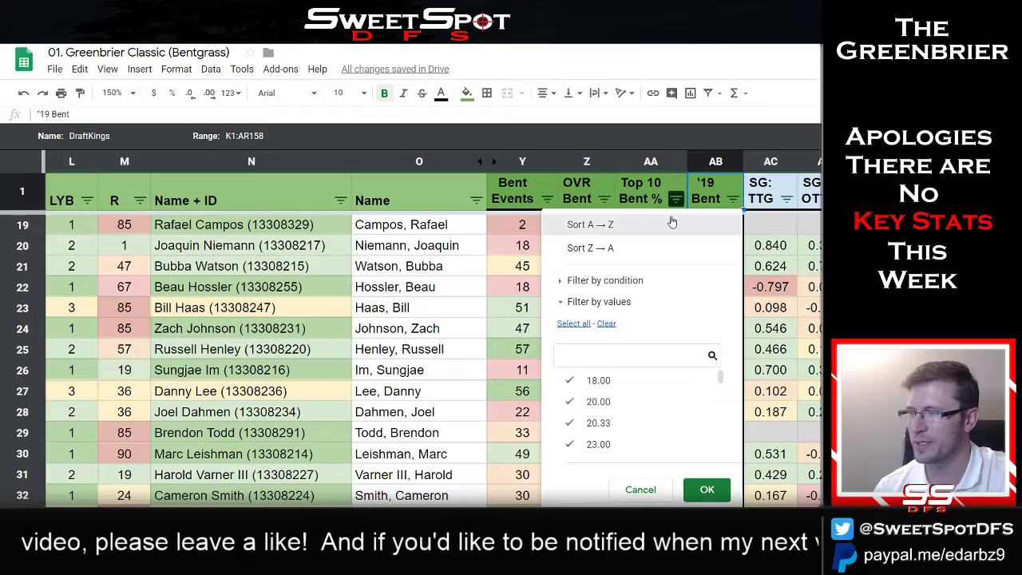
{"action": "left_click", "coordinate": [670, 224]}
{"action": "scroll", "coordinate": [432, 389], "scroll_direction": "up", "scroll_amount": 5}
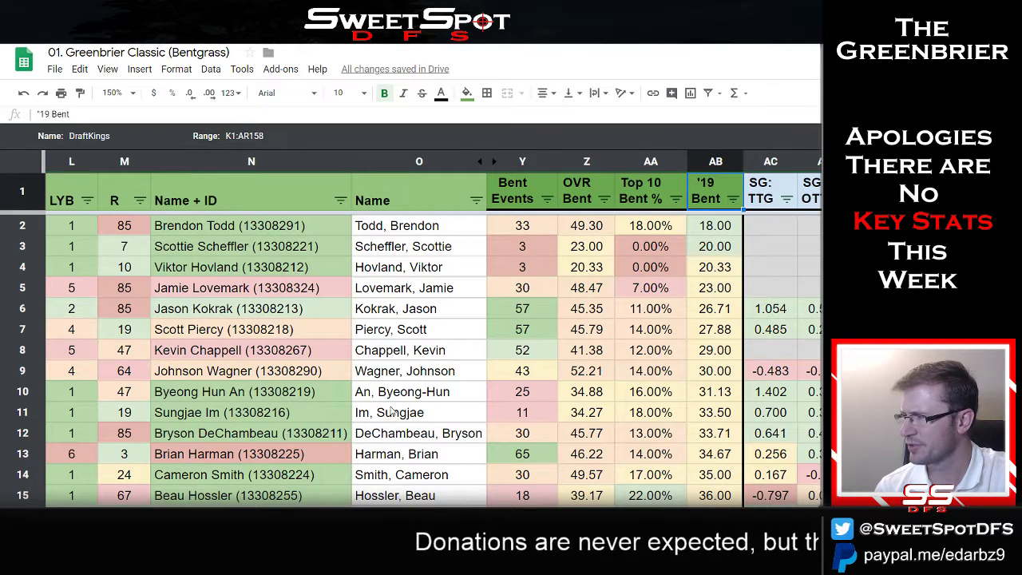
Unhide the columns between Name and Bent Events and compare the Salary, SH and TT values of rows 3 and 4
{"action": "left_click", "coordinate": [196, 246]}
{"action": "left_click", "coordinate": [201, 269], "text": "shift"}
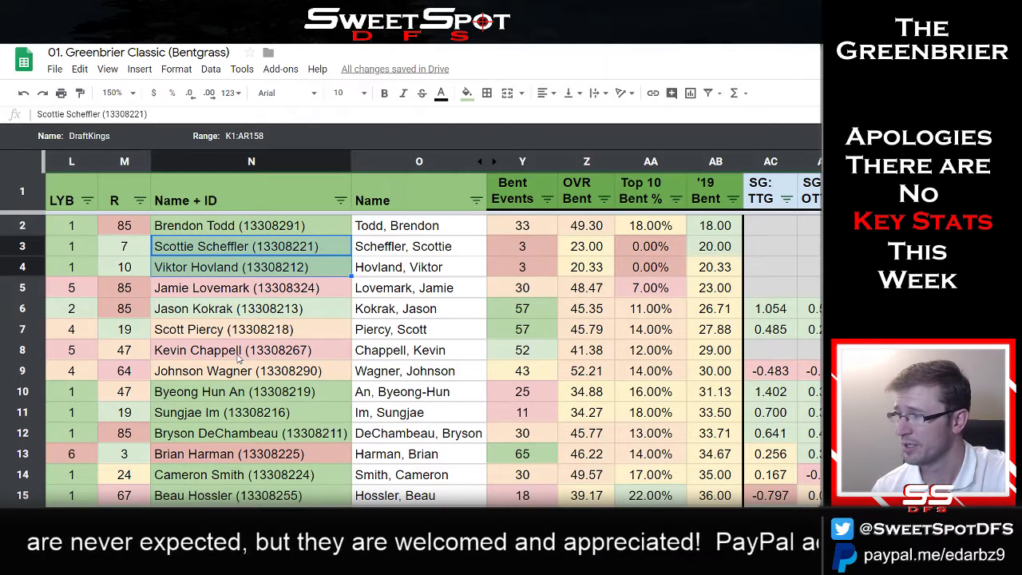
{"action": "left_click_drag", "start_coordinate": [275, 249], "coordinate": [389, 252]}
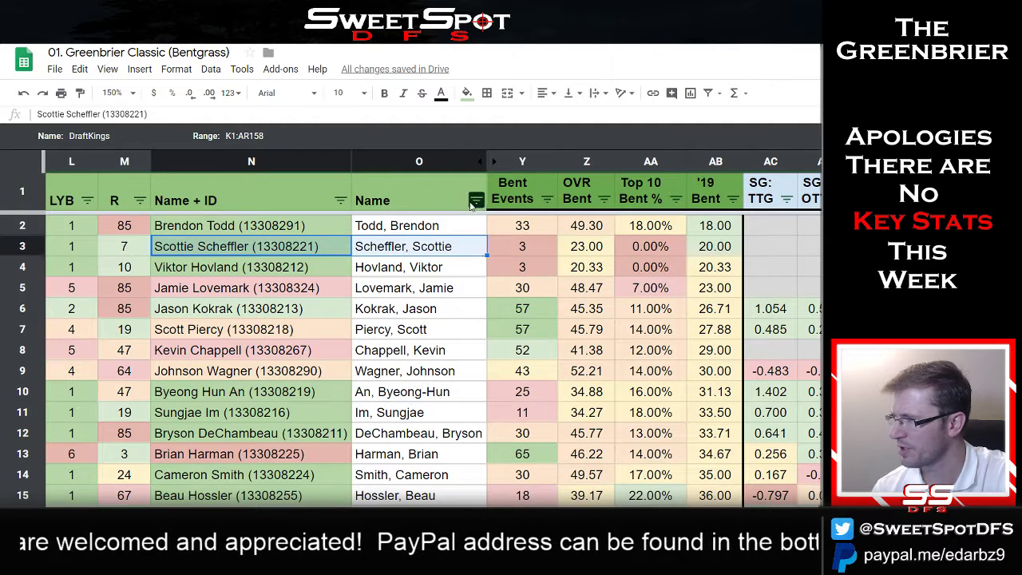
{"action": "left_click", "coordinate": [484, 162]}
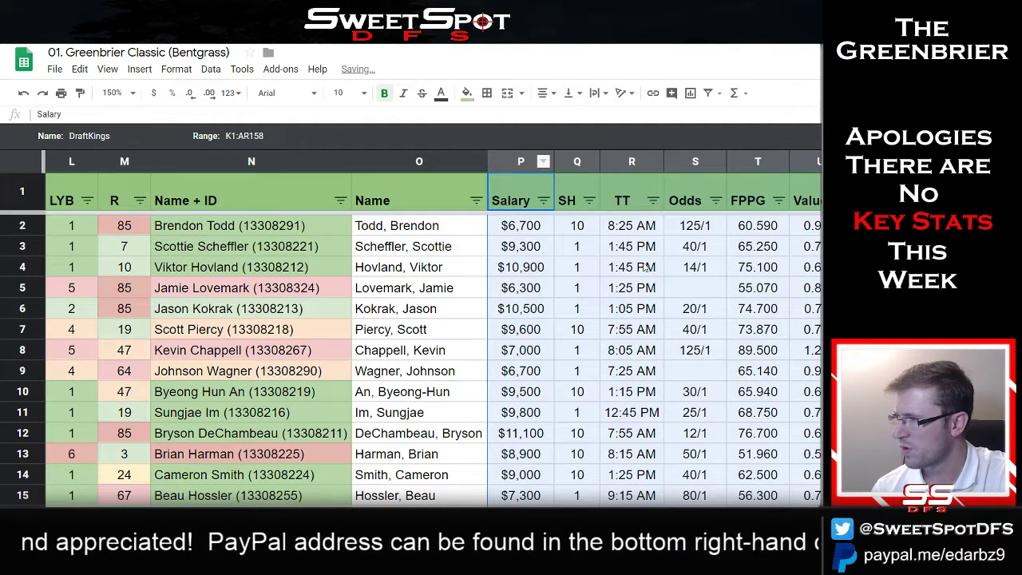
{"action": "left_click_drag", "start_coordinate": [631, 246], "coordinate": [380, 270]}
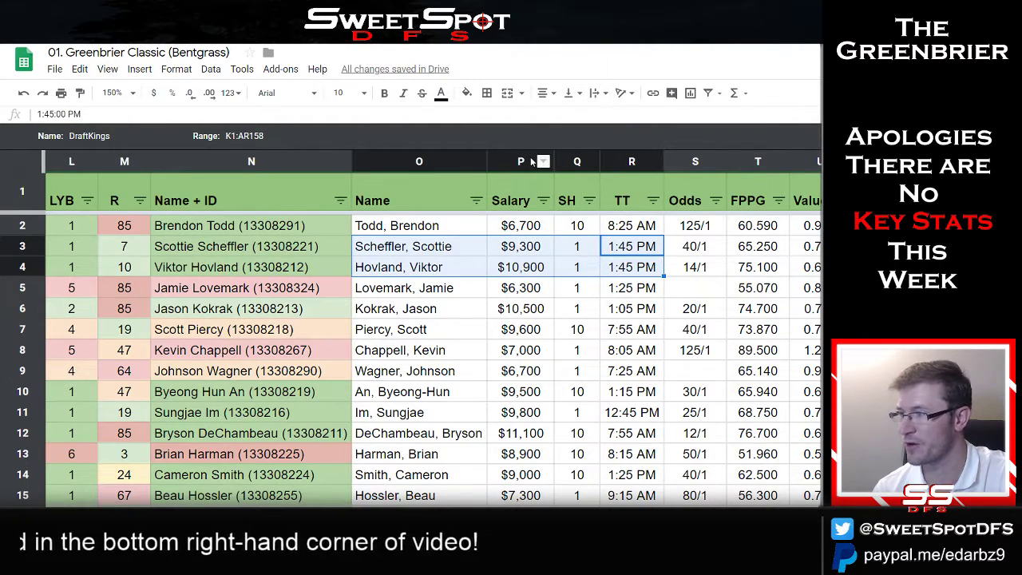
Hide the columns from Salary (P) through '19 Bent (AB)
{"action": "left_click_drag", "start_coordinate": [517, 164], "coordinate": [815, 162]}
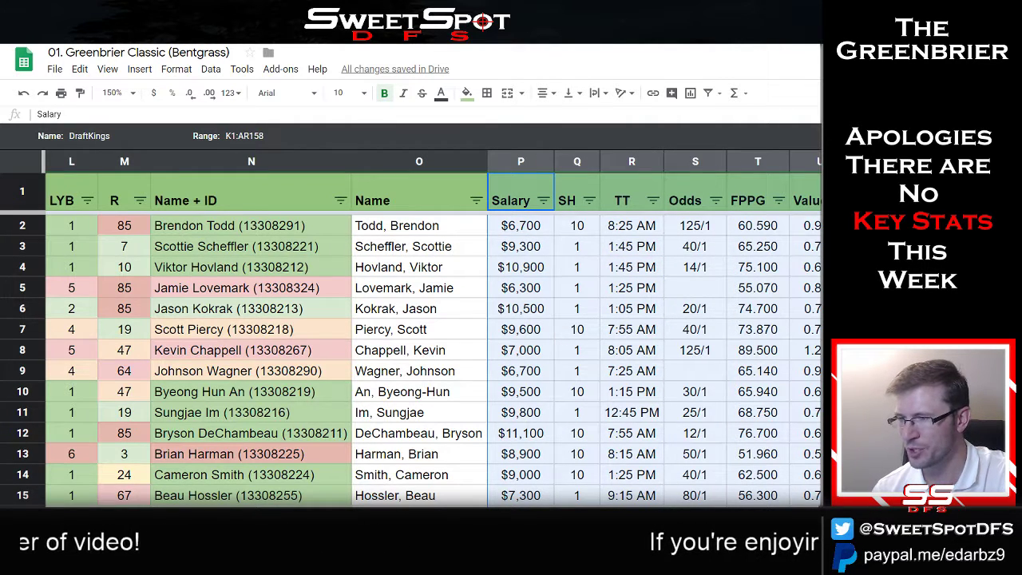
{"action": "key", "text": "ctrl+alt+0"}
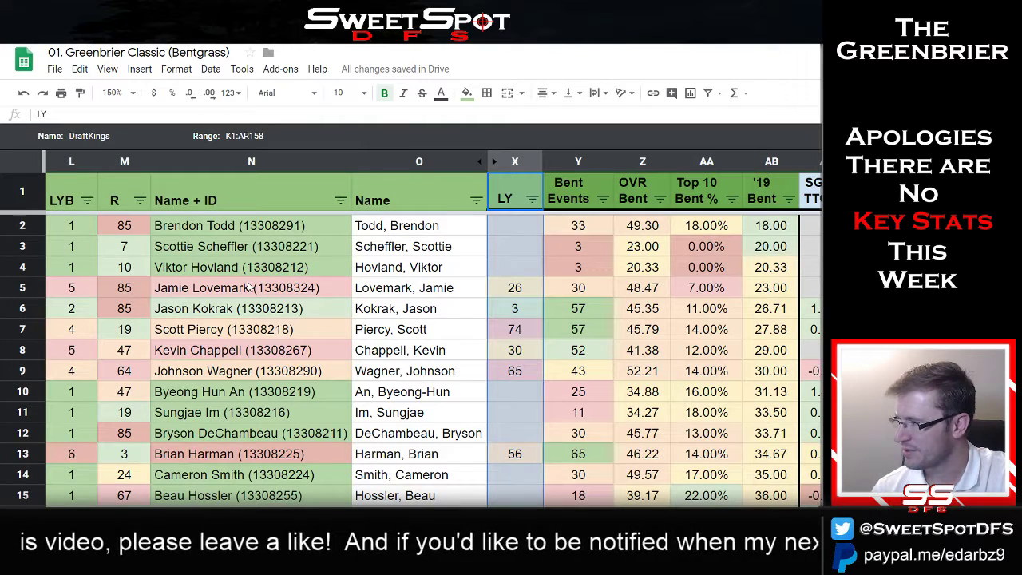
{"action": "left_click", "coordinate": [231, 356]}
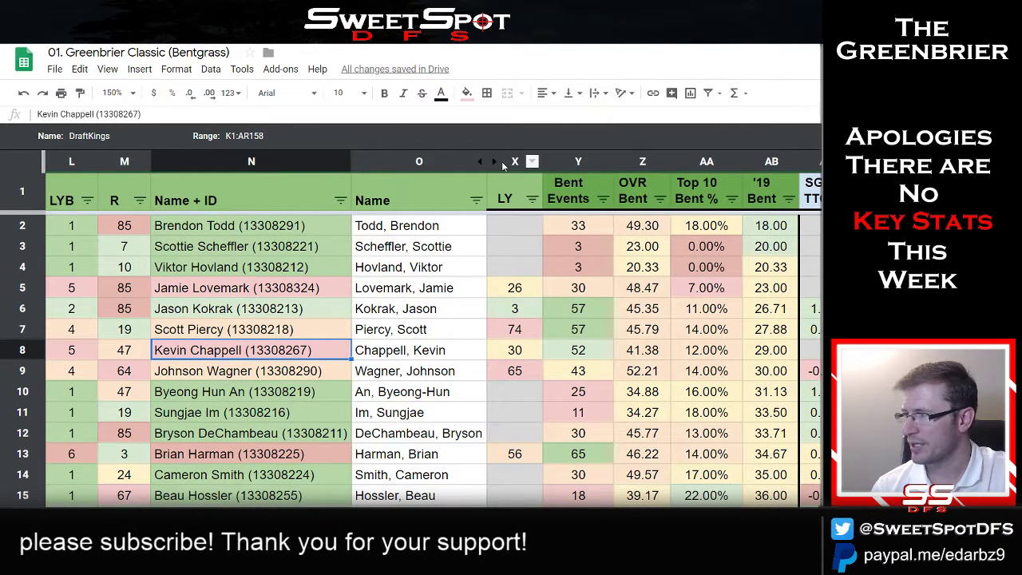
{"action": "left_click_drag", "start_coordinate": [515, 161], "coordinate": [771, 162]}
{"action": "right_click", "coordinate": [774, 162]}
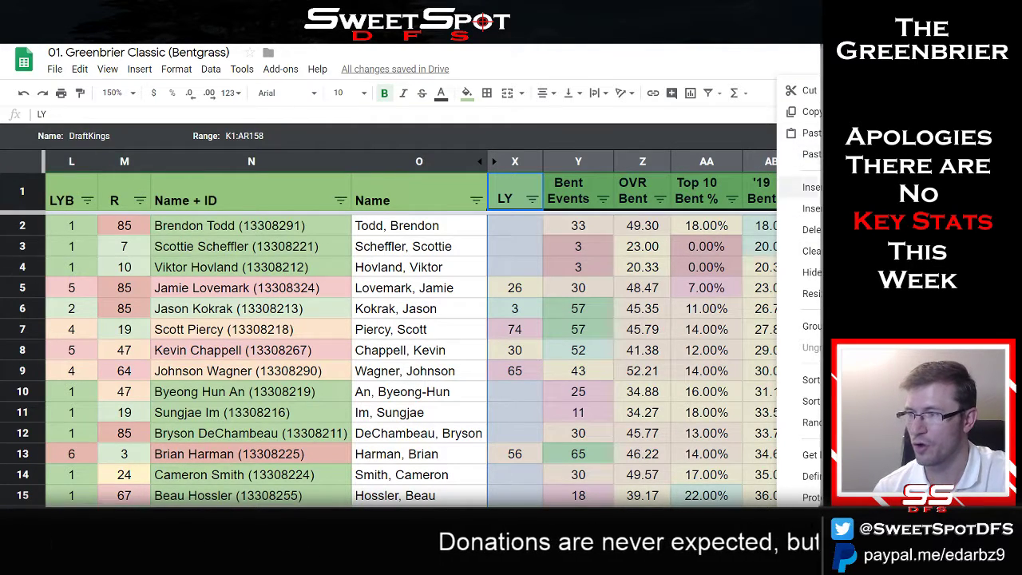
{"action": "left_click", "coordinate": [806, 271]}
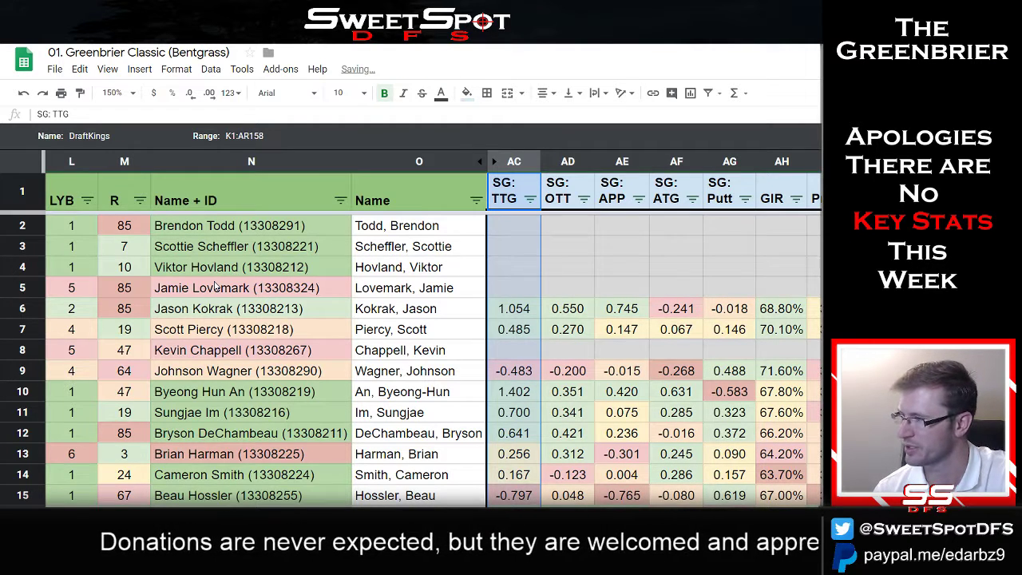
Sort the filter view by the R column from A to Z and hide columns AC through AJ
{"action": "left_click", "coordinate": [140, 200]}
{"action": "left_click", "coordinate": [183, 225]}
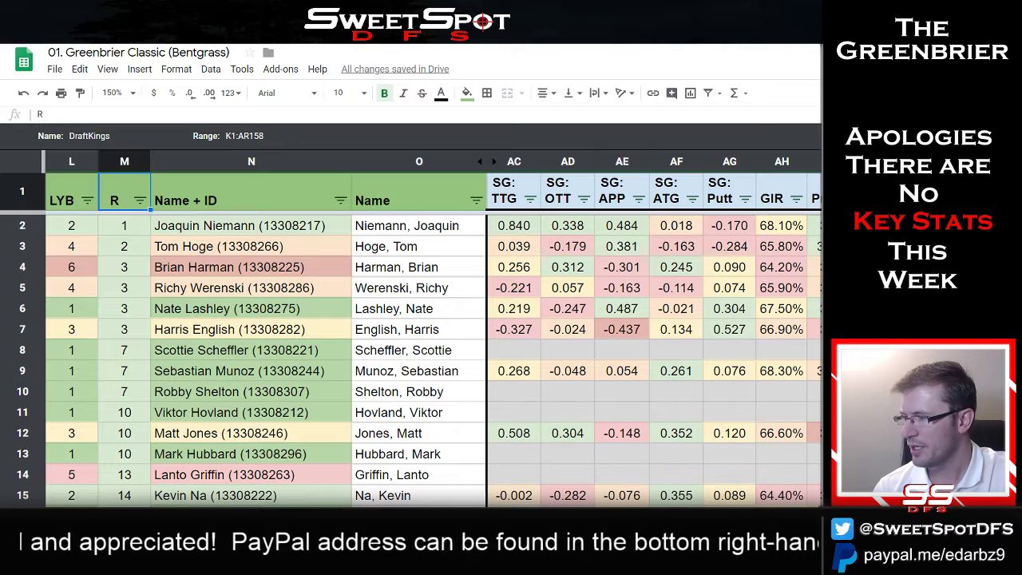
{"action": "left_click_drag", "start_coordinate": [511, 162], "coordinate": [787, 164]}
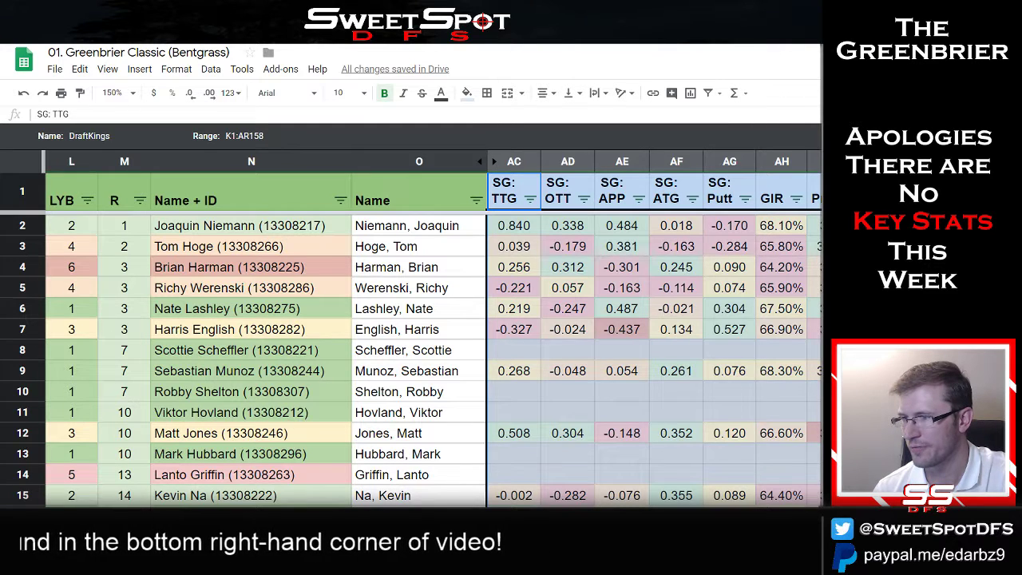
{"action": "key", "text": "ctrl+alt+0"}
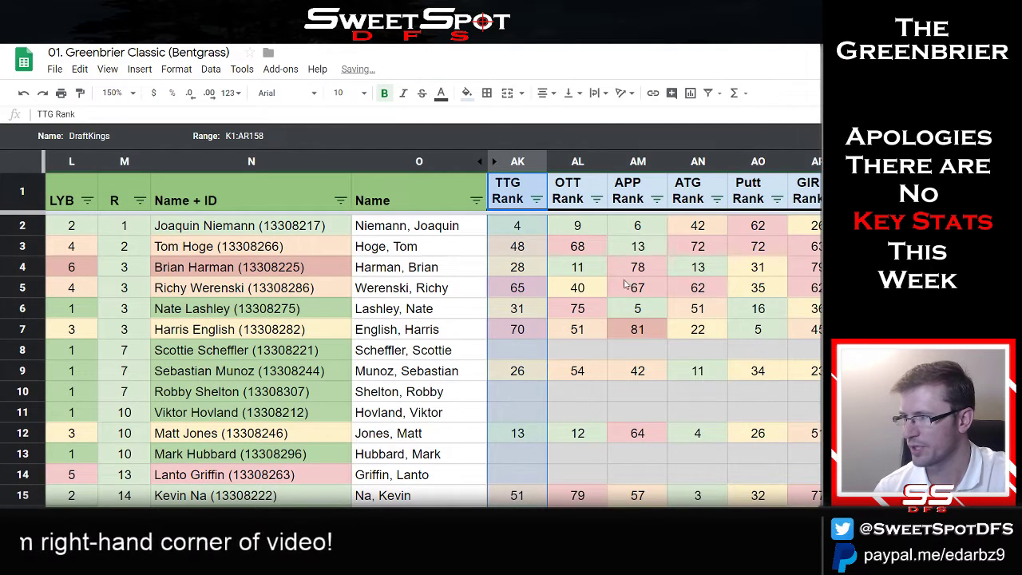
Examine row 3's APP Rank and the TTG Rank values of the top finishers in rows 2 and 5
{"action": "left_click", "coordinate": [649, 246]}
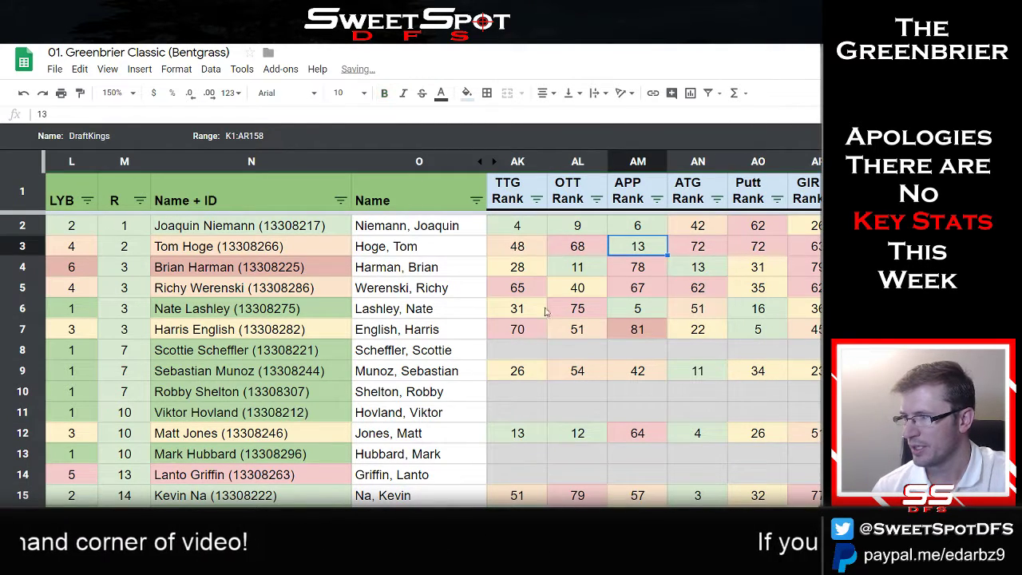
{"action": "left_click", "coordinate": [536, 230]}
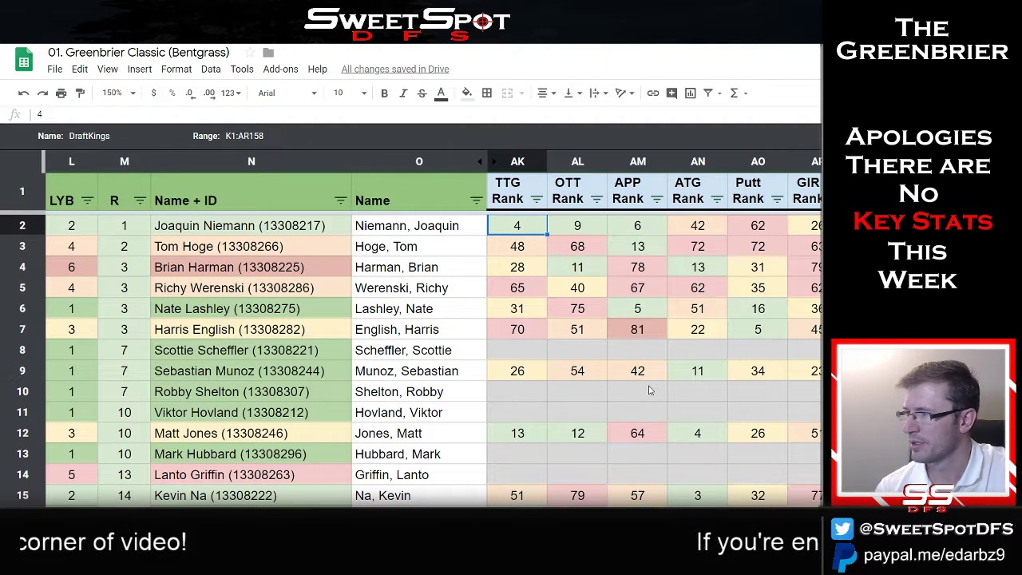
{"action": "left_click", "coordinate": [510, 192]}
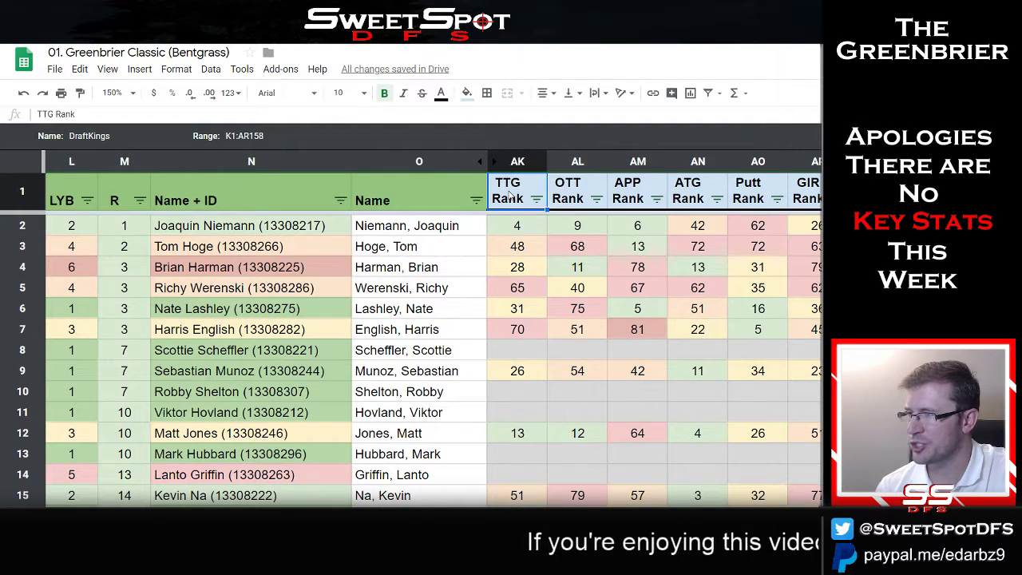
{"action": "left_click", "coordinate": [535, 161]}
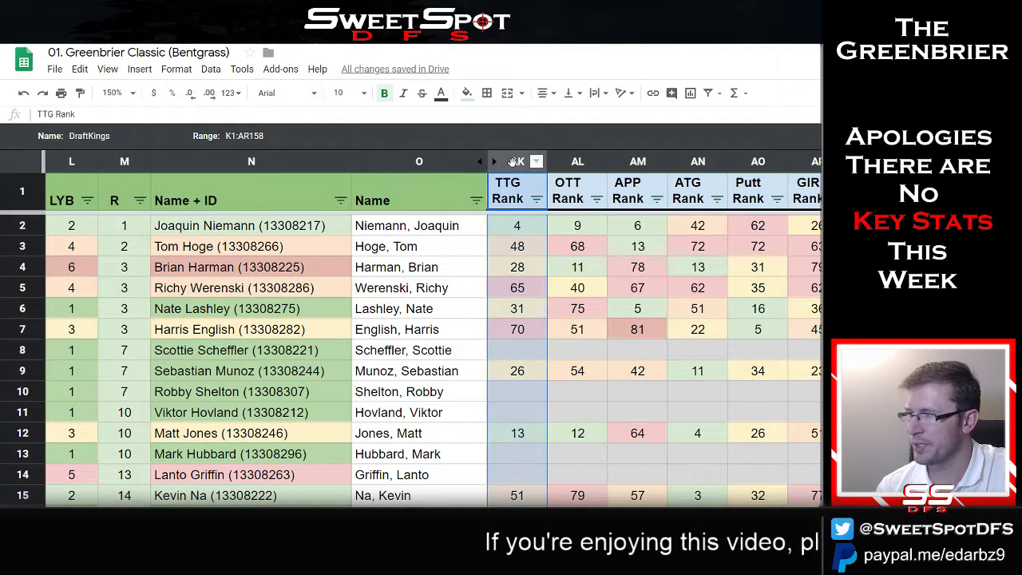
{"action": "left_click", "coordinate": [515, 289]}
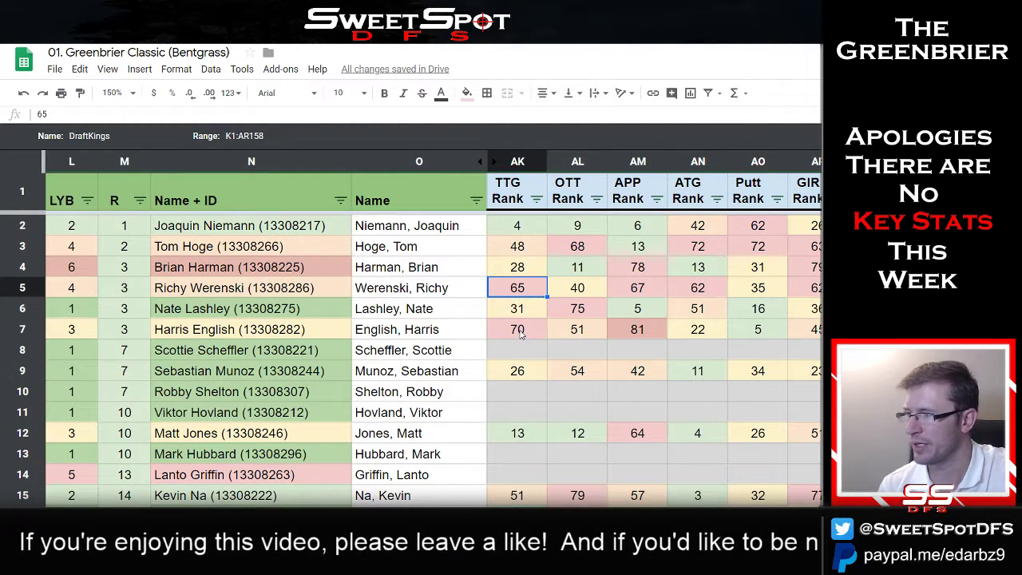
Compare the TTG, OTT and APP Rank values of the finishers in rows 2 to 9
{"action": "left_click", "coordinate": [519, 330], "text": "ctrl"}
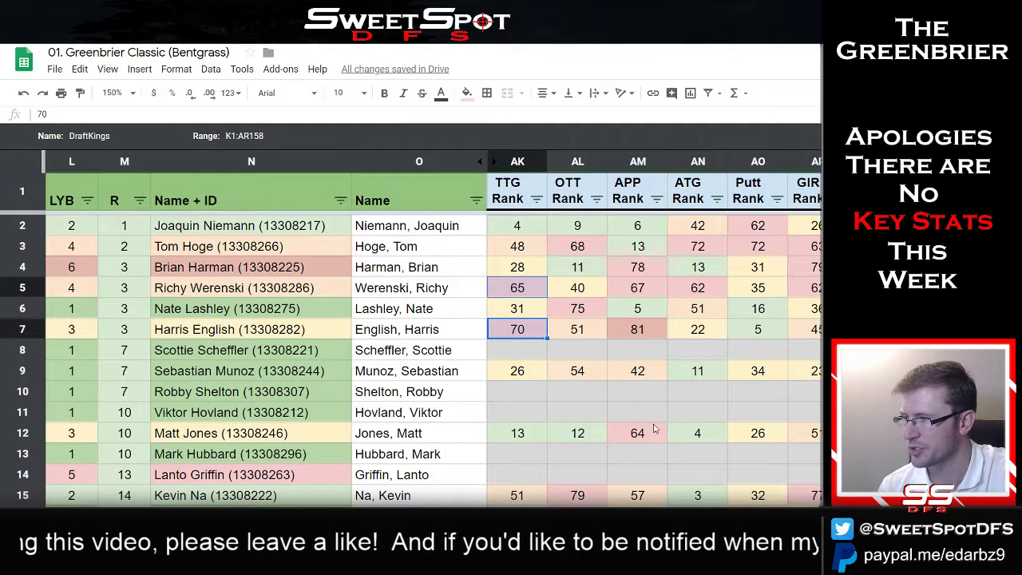
{"action": "left_click", "coordinate": [589, 251]}
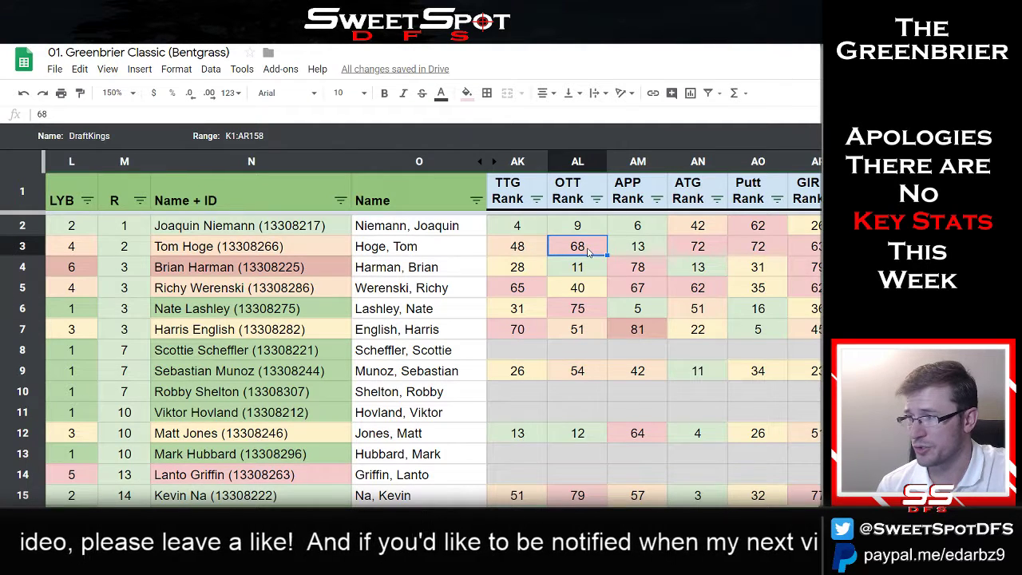
{"action": "left_click", "coordinate": [584, 310], "text": "ctrl"}
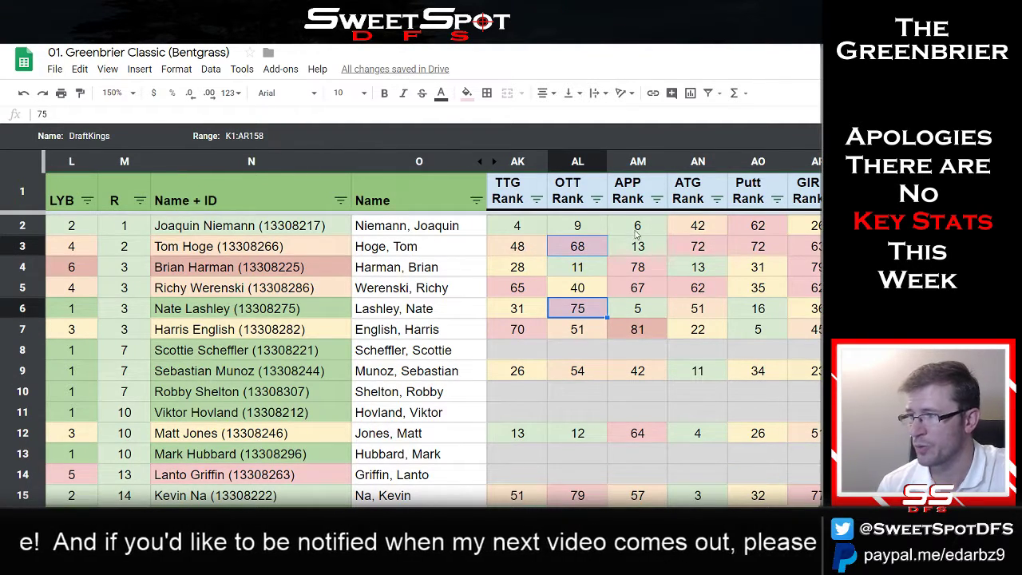
{"action": "left_click_drag", "start_coordinate": [638, 226], "coordinate": [656, 315]}
{"action": "left_click", "coordinate": [665, 367]}
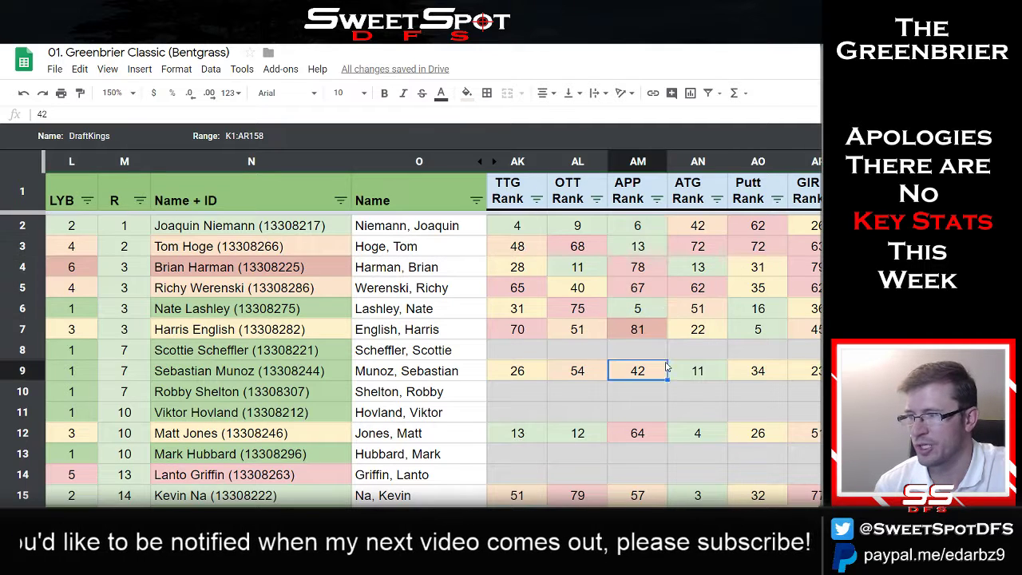
{"action": "left_click", "coordinate": [648, 270]}
{"action": "left_click", "coordinate": [647, 294], "text": "shift"}
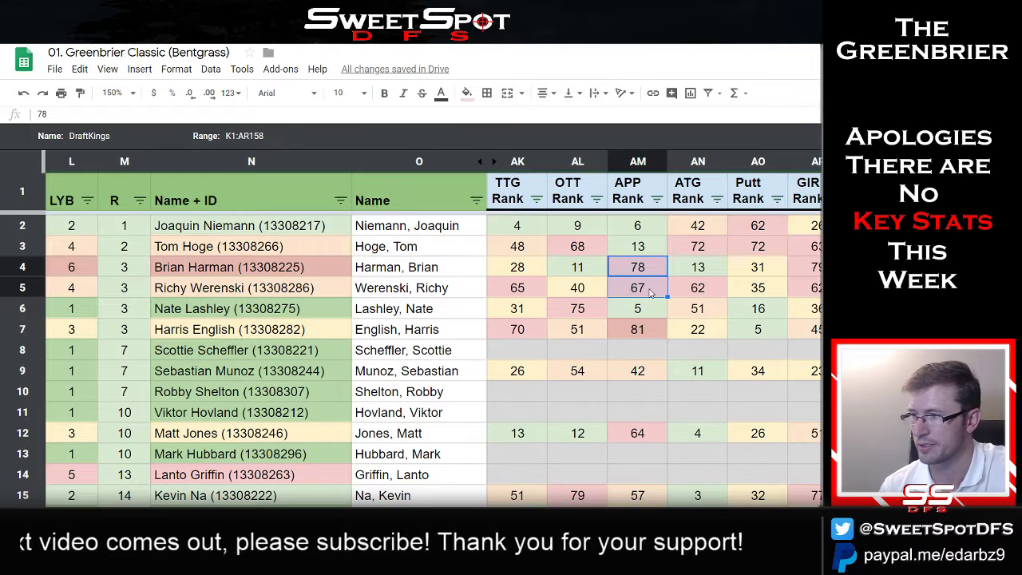
Examine the ATG, Putt, GIR and Prox Rank values of the top finishers in rows 2 to 7
{"action": "left_click_drag", "start_coordinate": [717, 233], "coordinate": [715, 332]}
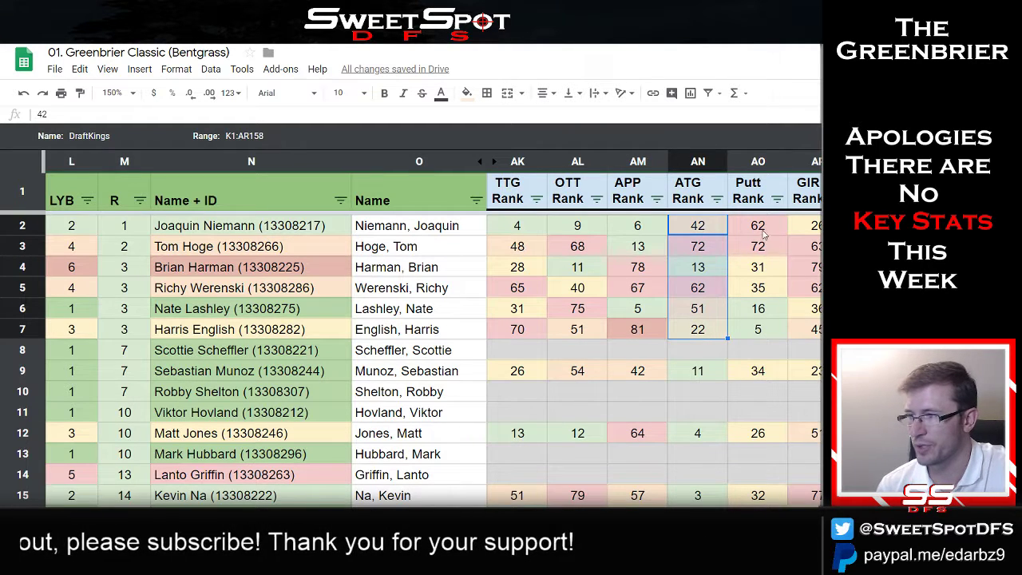
{"action": "left_click_drag", "start_coordinate": [765, 233], "coordinate": [768, 353]}
{"action": "left_click_drag", "start_coordinate": [811, 226], "coordinate": [810, 329]}
{"action": "left_click_drag", "start_coordinate": [878, 225], "coordinate": [879, 329]}
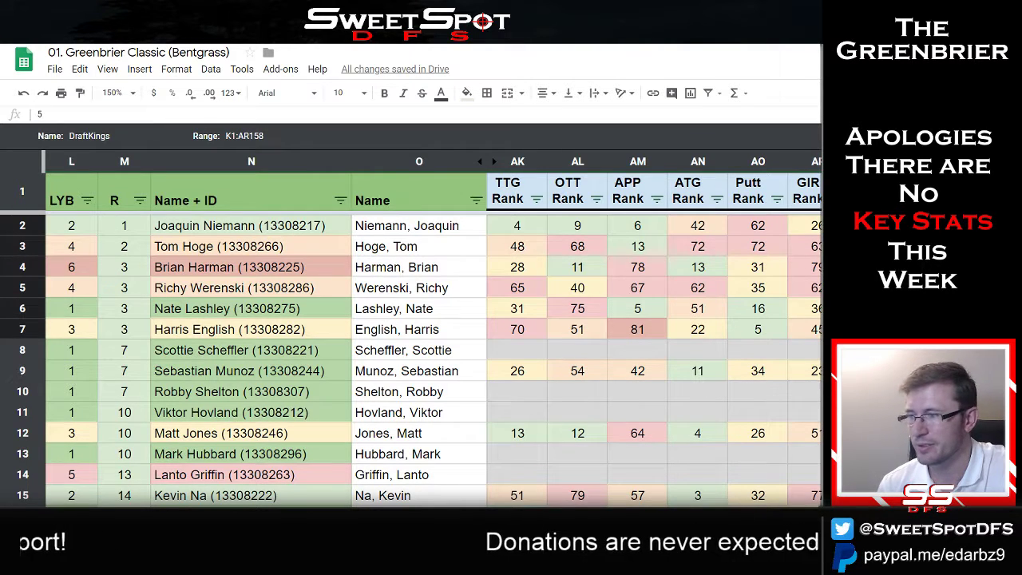
{"action": "left_click", "coordinate": [878, 350]}
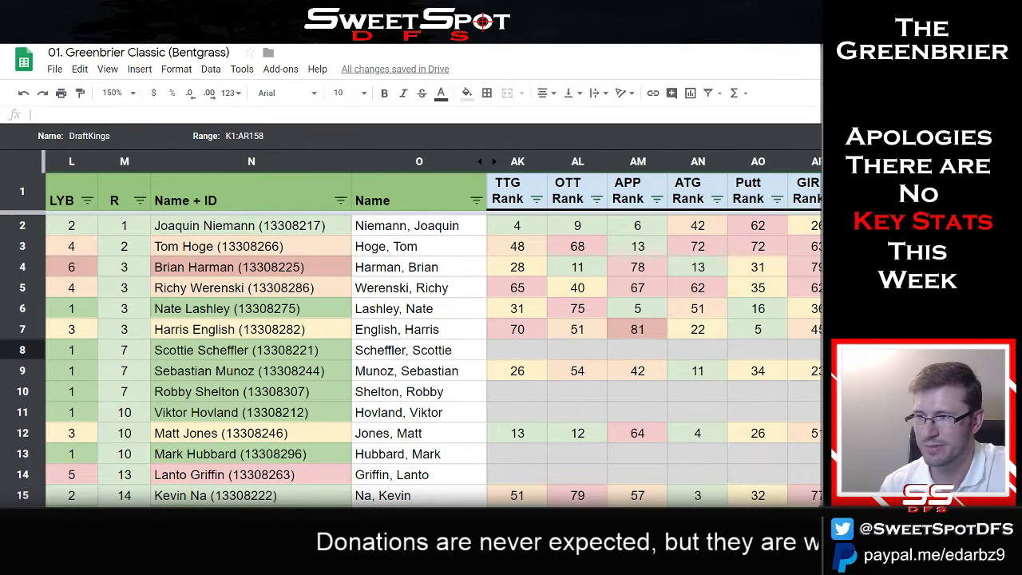
{"action": "left_click_drag", "start_coordinate": [878, 225], "coordinate": [879, 308]}
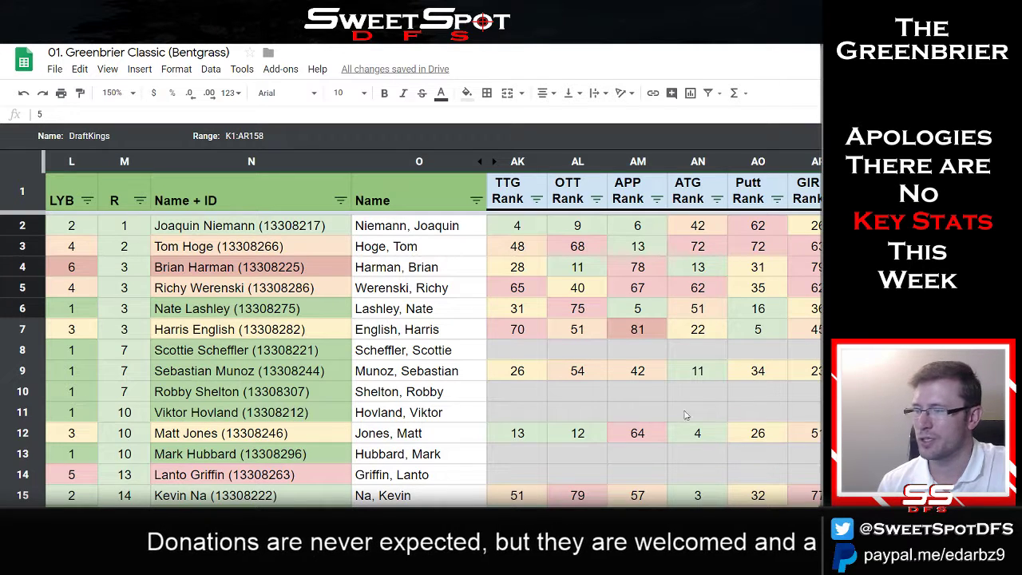
{"action": "left_click_drag", "start_coordinate": [515, 165], "coordinate": [750, 161]}
{"action": "right_click", "coordinate": [749, 161]}
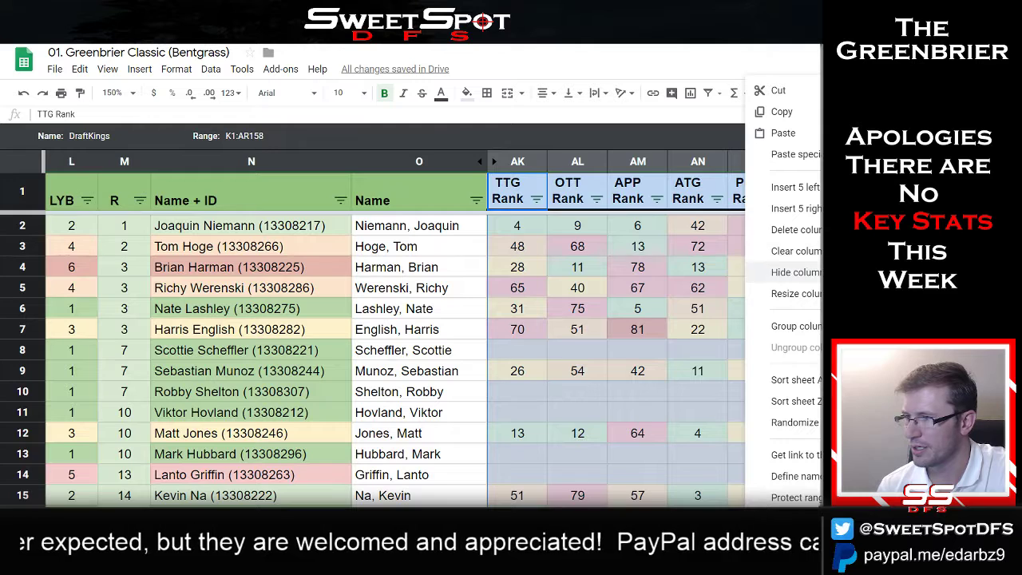
{"action": "key", "text": "Escape"}
Hide columns OTT Rank (AL) through Putt Rank (AO) and compare the Prox and BoB Rank values in rows 2 to 7
{"action": "left_click", "coordinate": [577, 161]}
{"action": "left_click", "coordinate": [758, 161], "text": "shift"}
{"action": "right_click", "coordinate": [757, 162]}
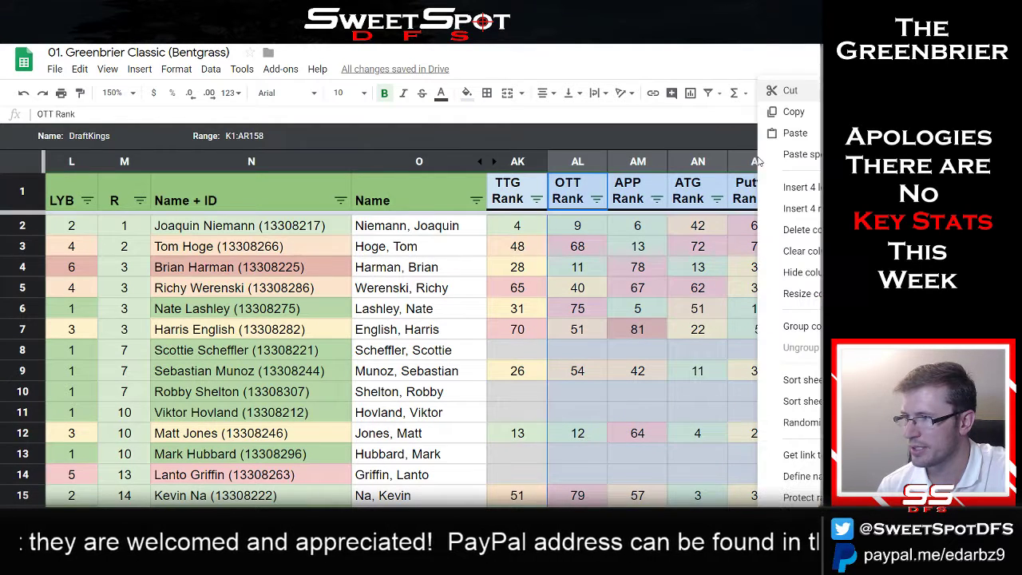
{"action": "left_click", "coordinate": [787, 271]}
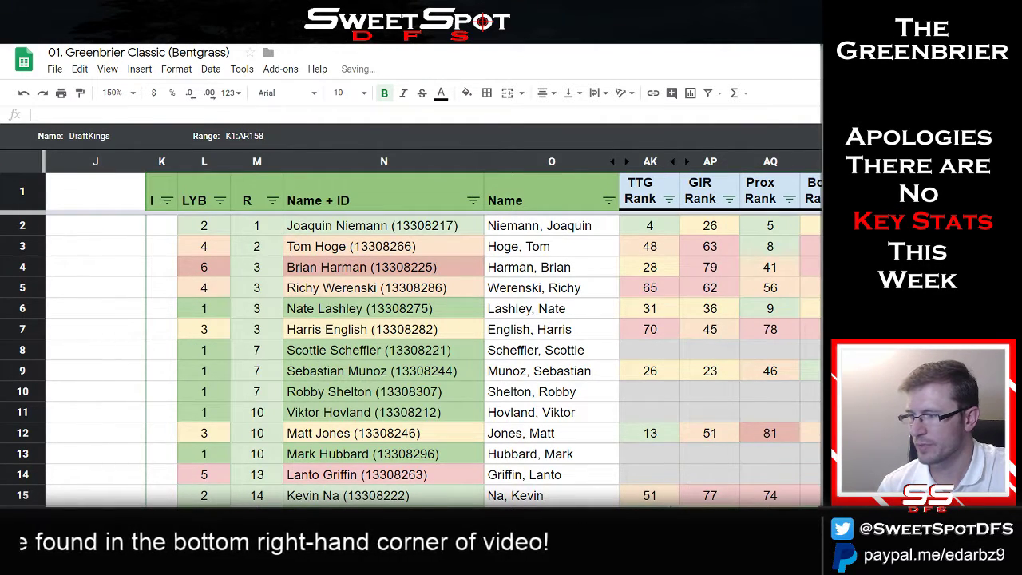
{"action": "scroll", "coordinate": [431, 359], "scroll_direction": "right", "scroll_amount": 1}
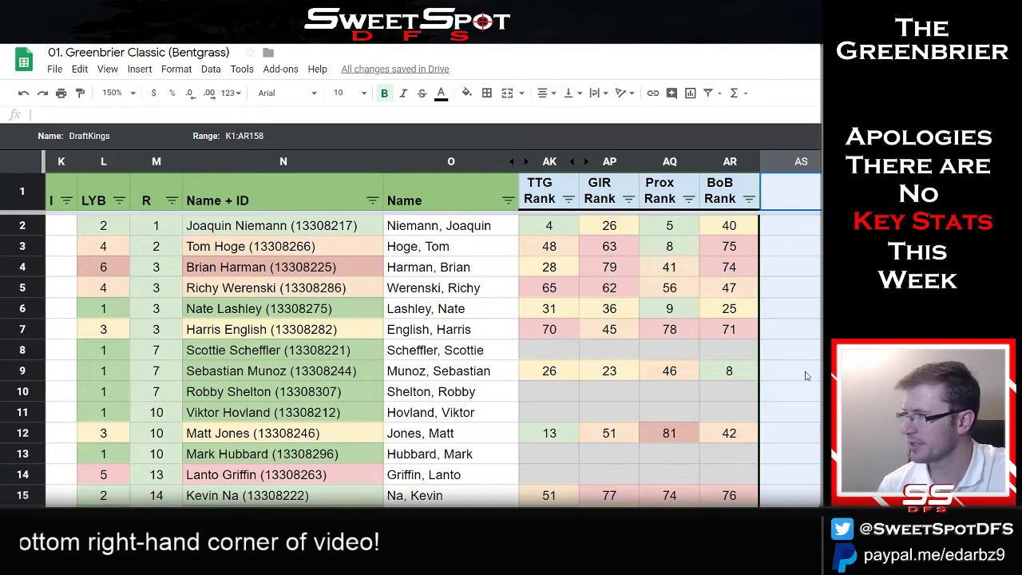
{"action": "left_click", "coordinate": [805, 233]}
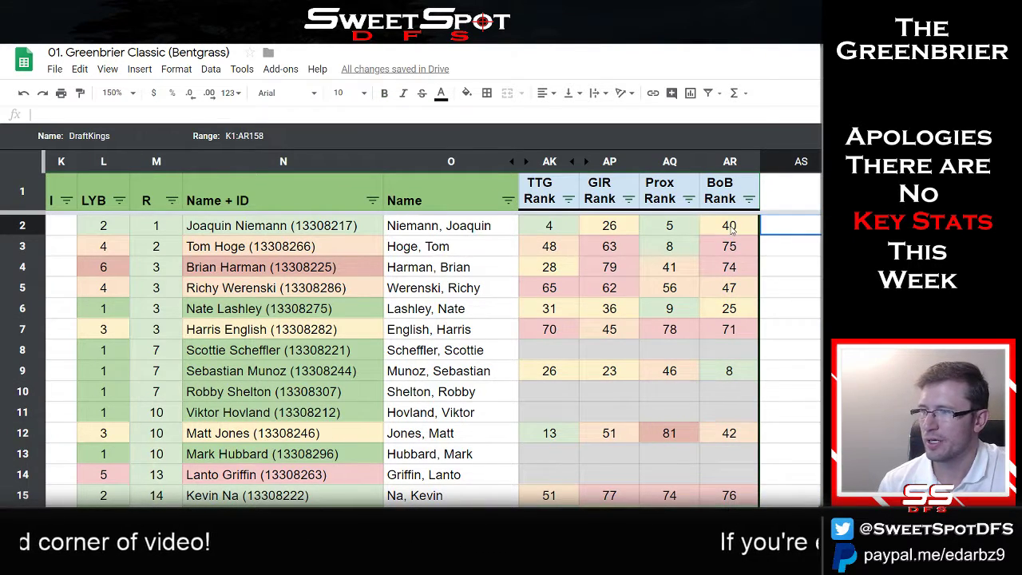
{"action": "left_click_drag", "start_coordinate": [732, 231], "coordinate": [673, 334]}
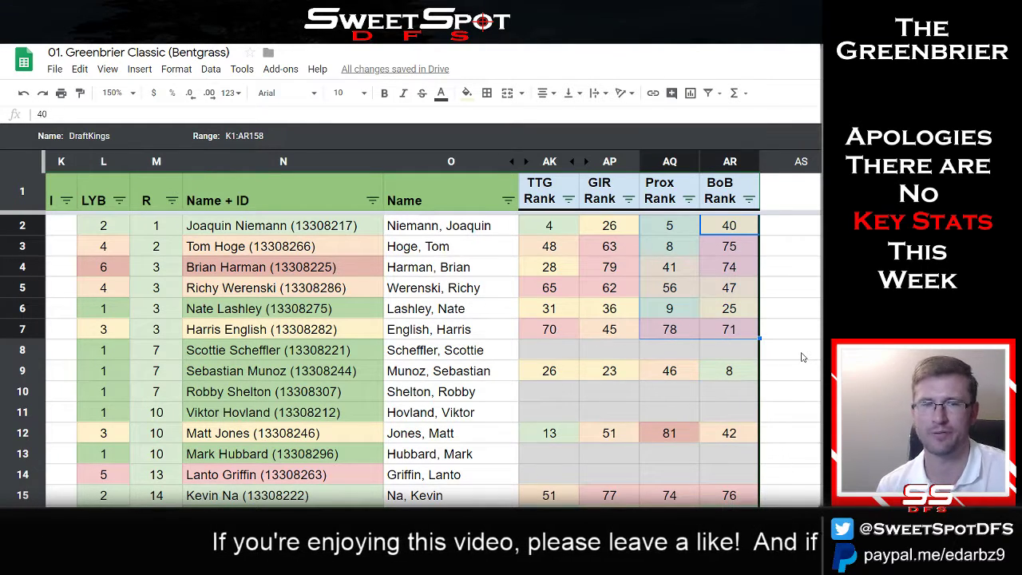
Unhide the columns between TTG Rank and GIR Rank and compare row 2's strokes-gained ranks with the TTG, OTT and APP ranks in rows 3 to 7
{"action": "left_click", "coordinate": [588, 163]}
{"action": "left_click", "coordinate": [548, 228]}
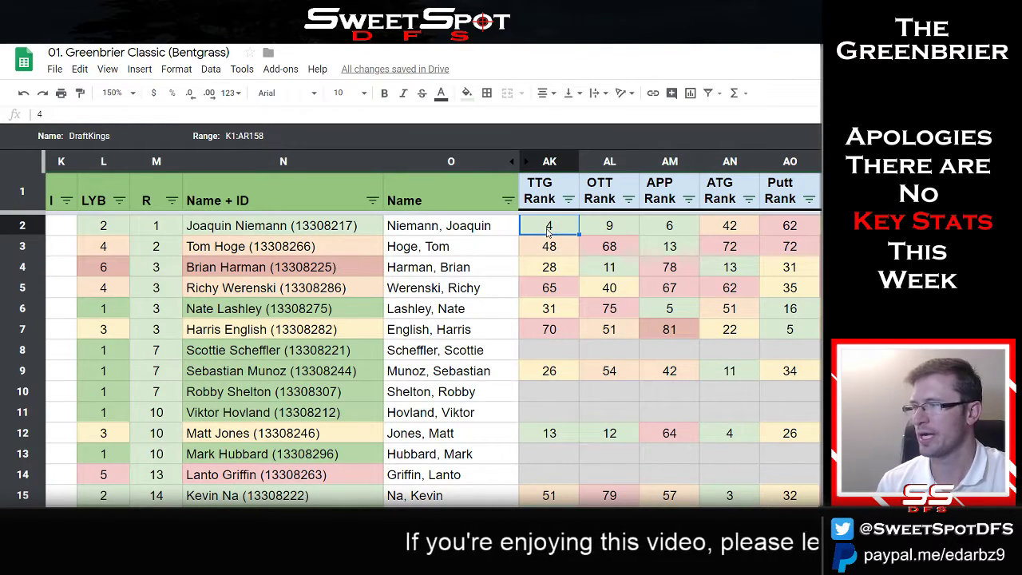
{"action": "left_click", "coordinate": [322, 230]}
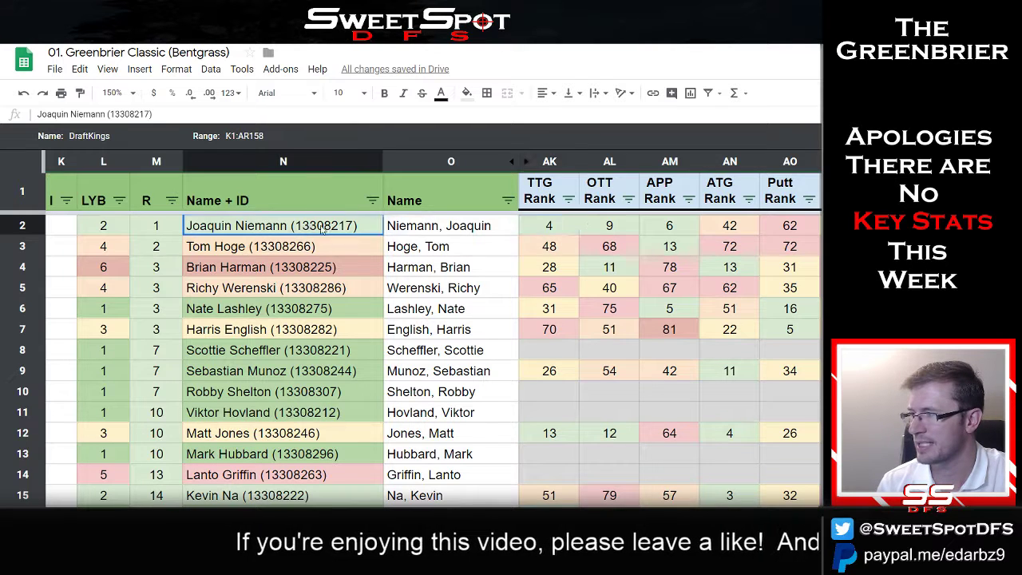
{"action": "left_click_drag", "start_coordinate": [321, 229], "coordinate": [755, 231]}
{"action": "left_click", "coordinate": [549, 237]}
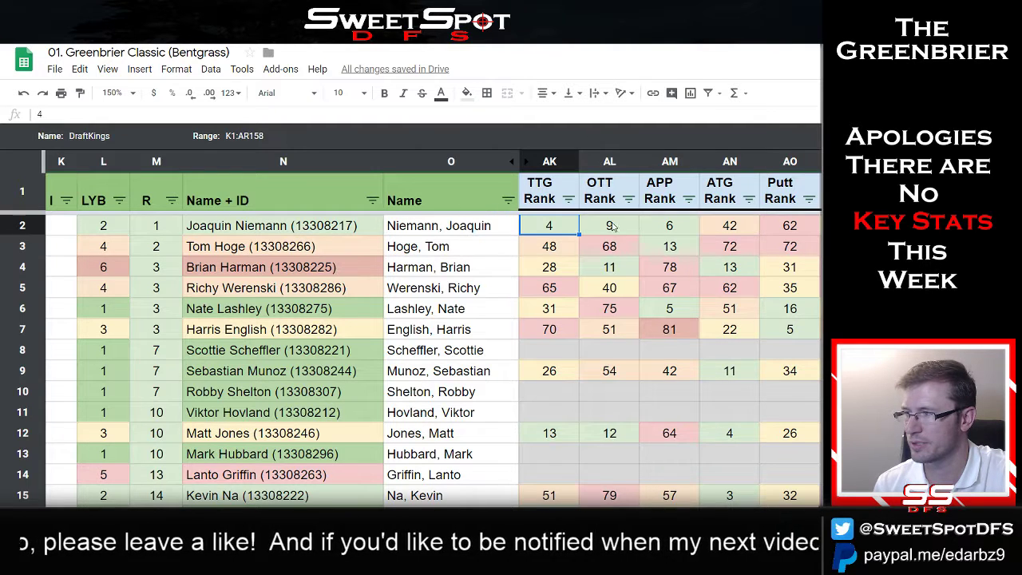
{"action": "left_click_drag", "start_coordinate": [552, 196], "coordinate": [770, 205]}
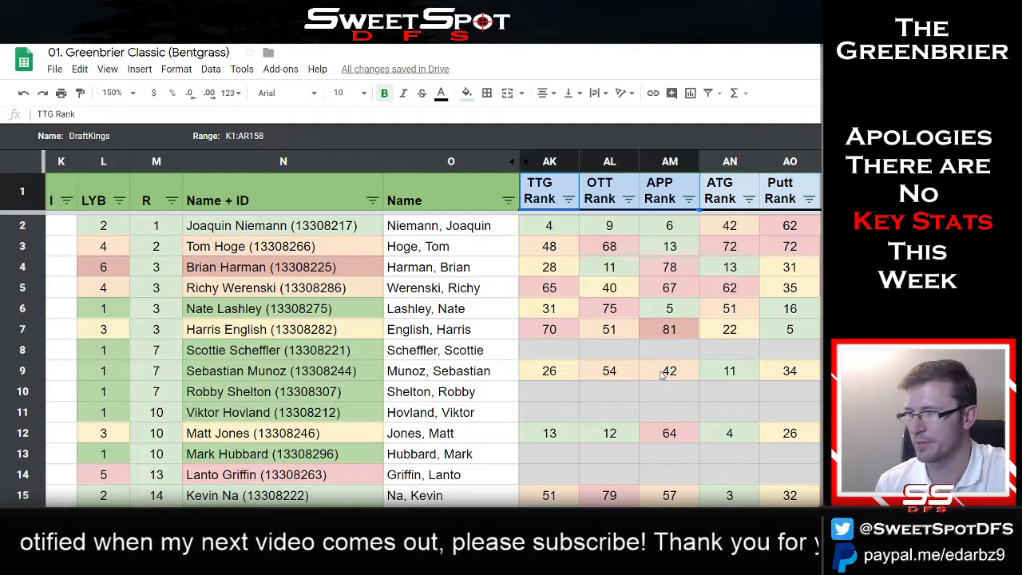
{"action": "left_click_drag", "start_coordinate": [551, 245], "coordinate": [679, 327]}
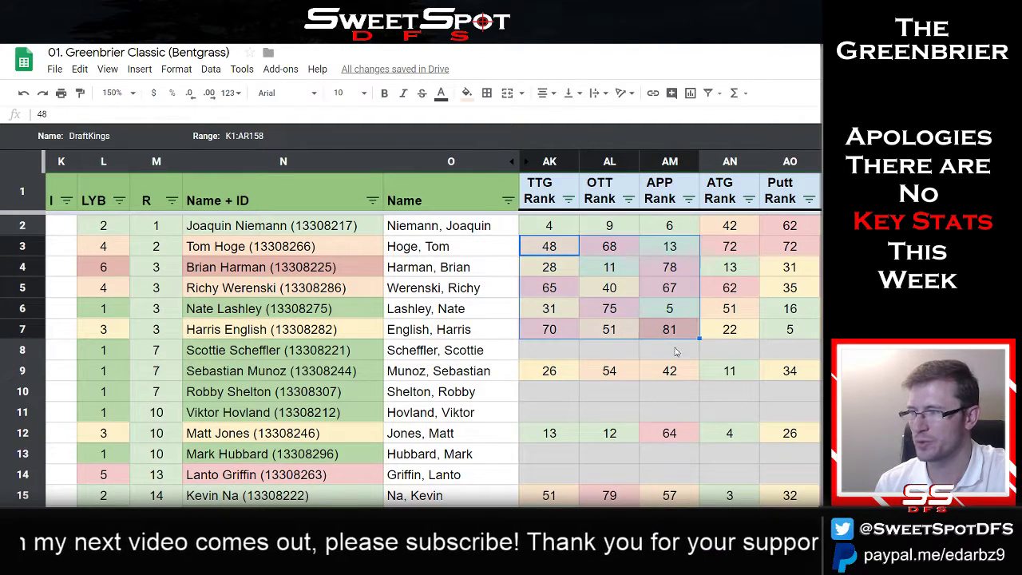
Sort the filter view by TTG Rank from A to Z and examine the R values in rows 2 to 13
{"action": "left_click", "coordinate": [569, 201]}
{"action": "left_click", "coordinate": [503, 225]}
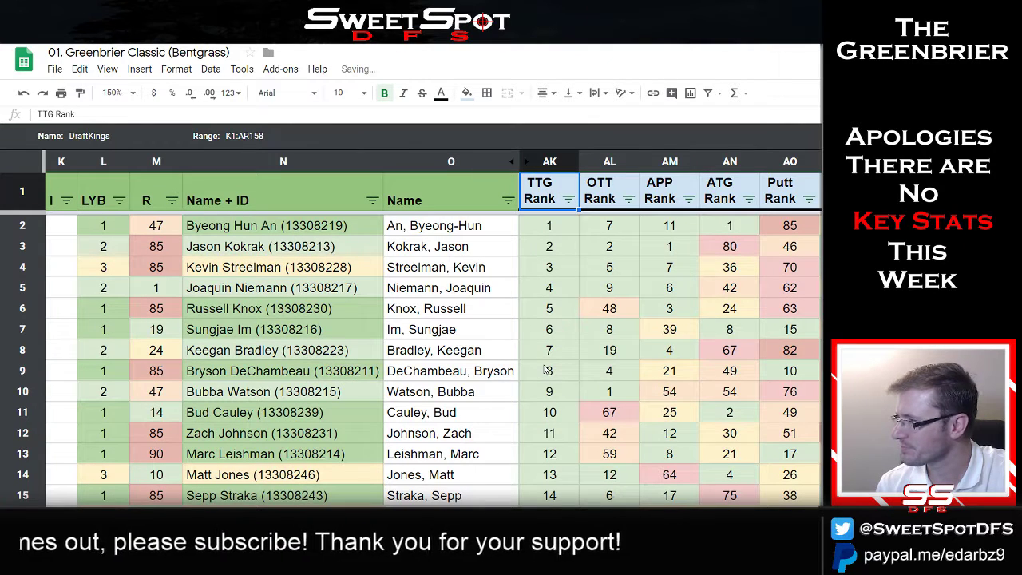
{"action": "left_click", "coordinate": [562, 231]}
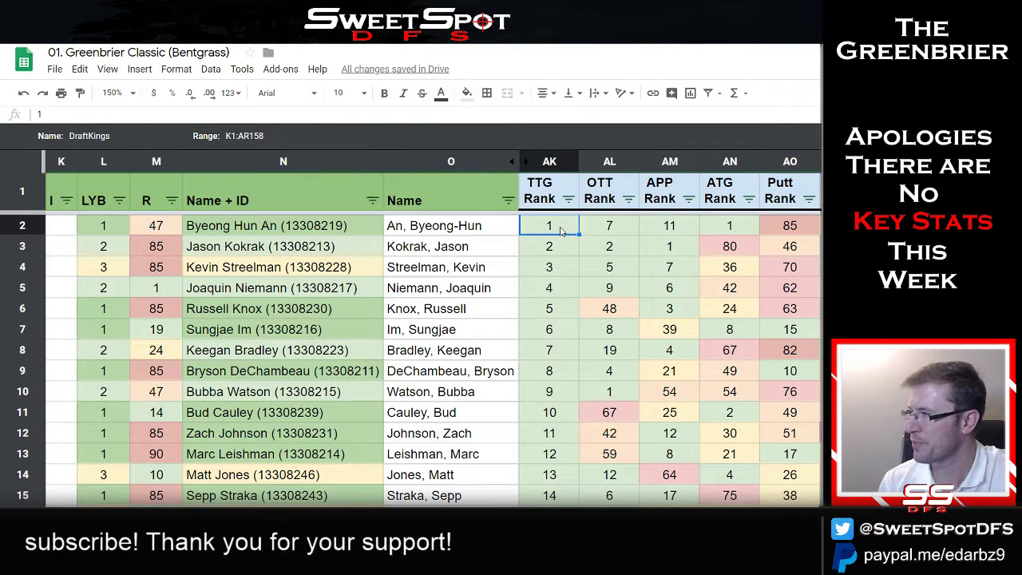
{"action": "left_click", "coordinate": [559, 252]}
{"action": "left_click", "coordinate": [166, 249]}
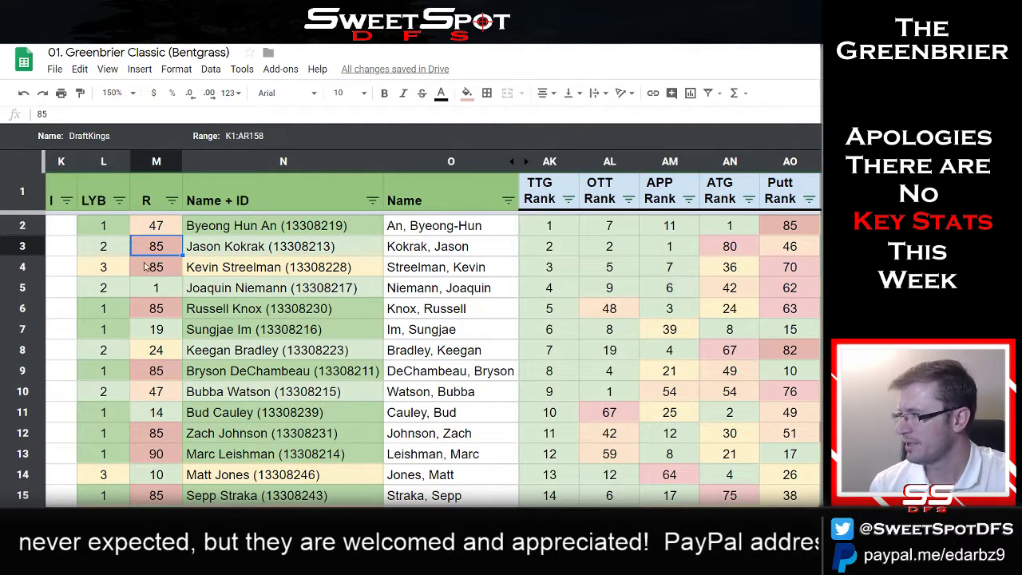
{"action": "left_click", "coordinate": [156, 454]}
{"action": "key", "text": "ctrl+shift+Up"}
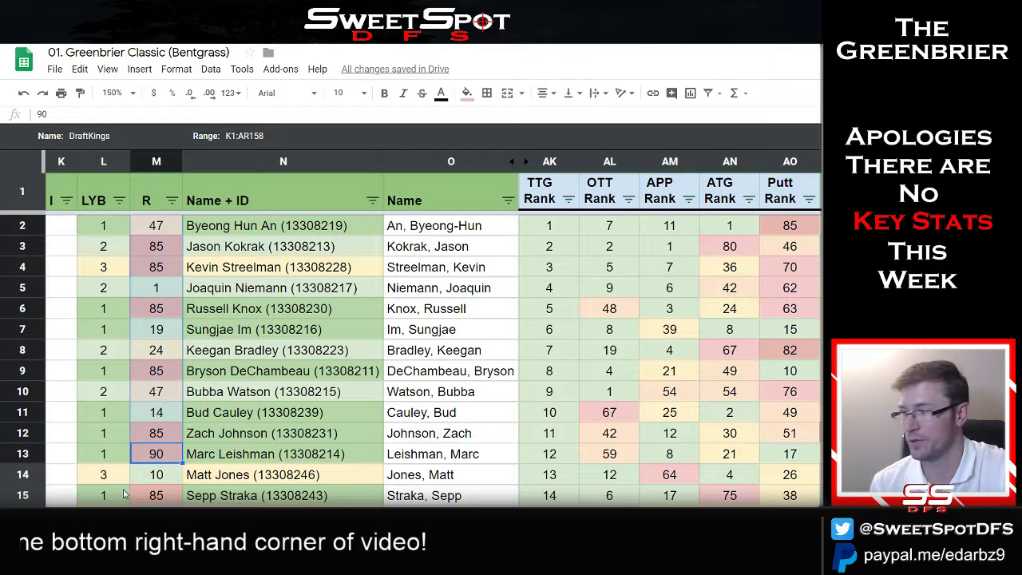
Sort the filter view from A to Z by OTT Rank and by APP Rank in turn, checking the R values in rows 6, 7 and 14
{"action": "left_click", "coordinate": [629, 199]}
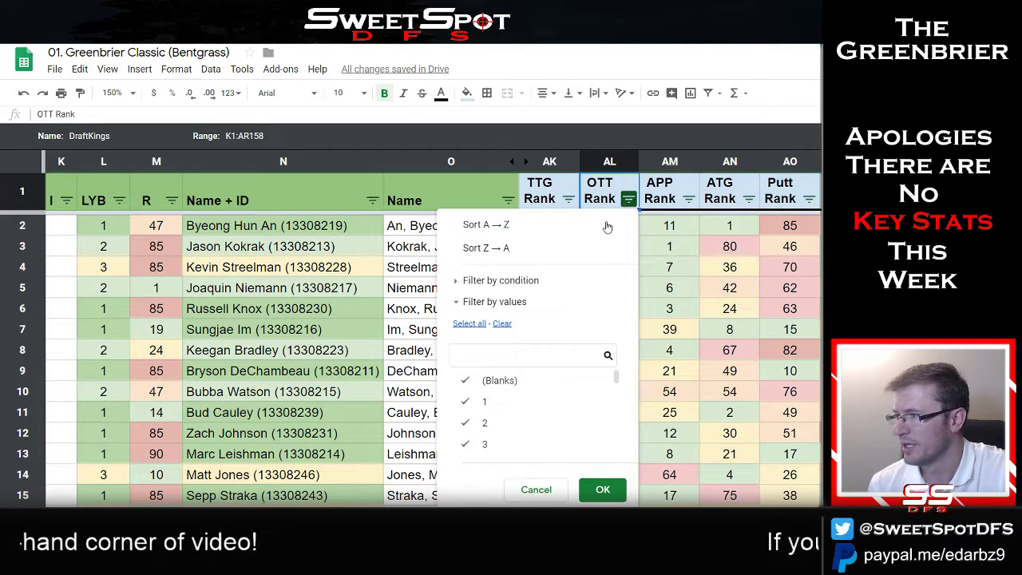
{"action": "left_click", "coordinate": [607, 227]}
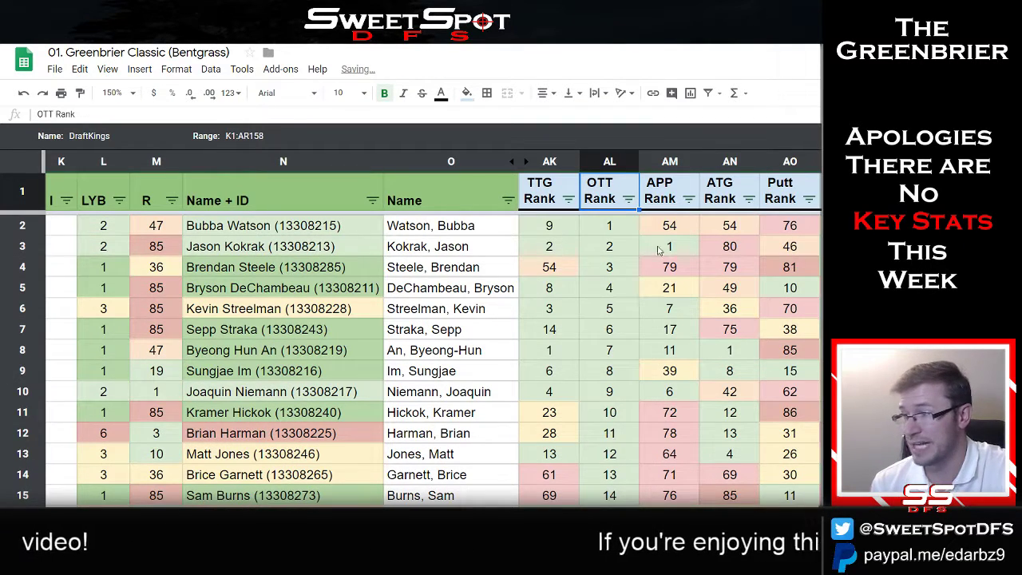
{"action": "left_click", "coordinate": [689, 199]}
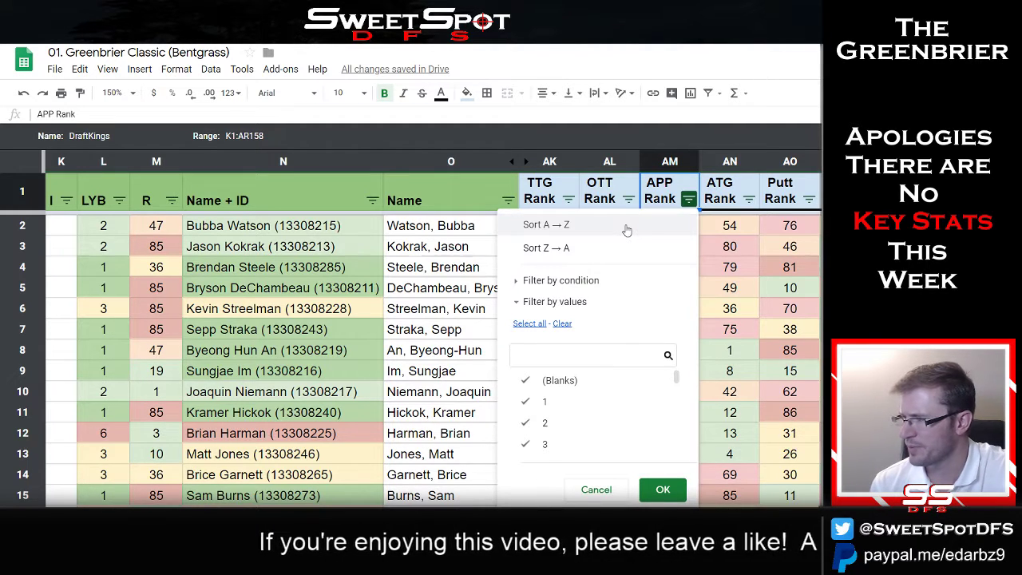
{"action": "left_click", "coordinate": [627, 227]}
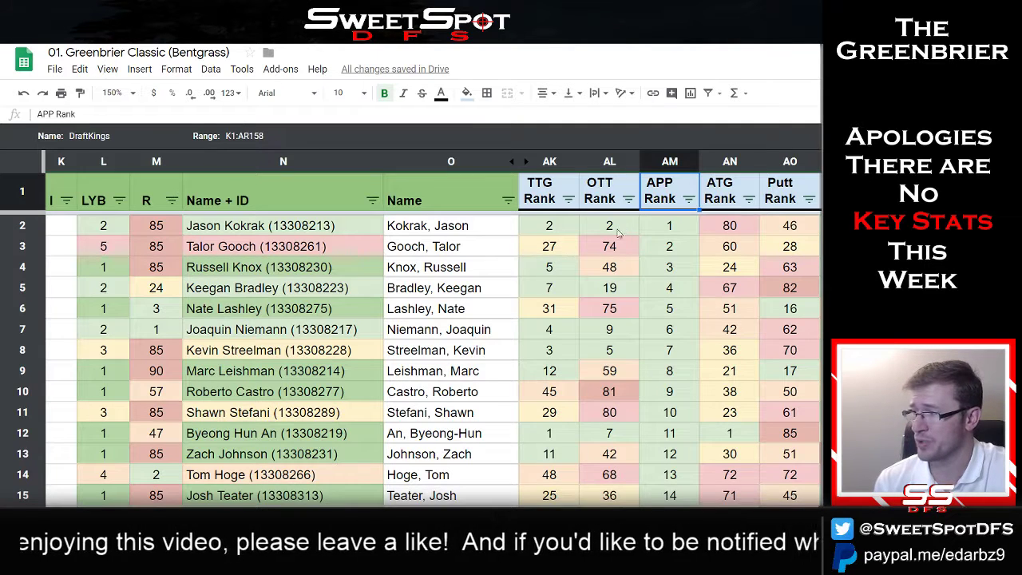
{"action": "left_click_drag", "start_coordinate": [169, 312], "coordinate": [167, 331]}
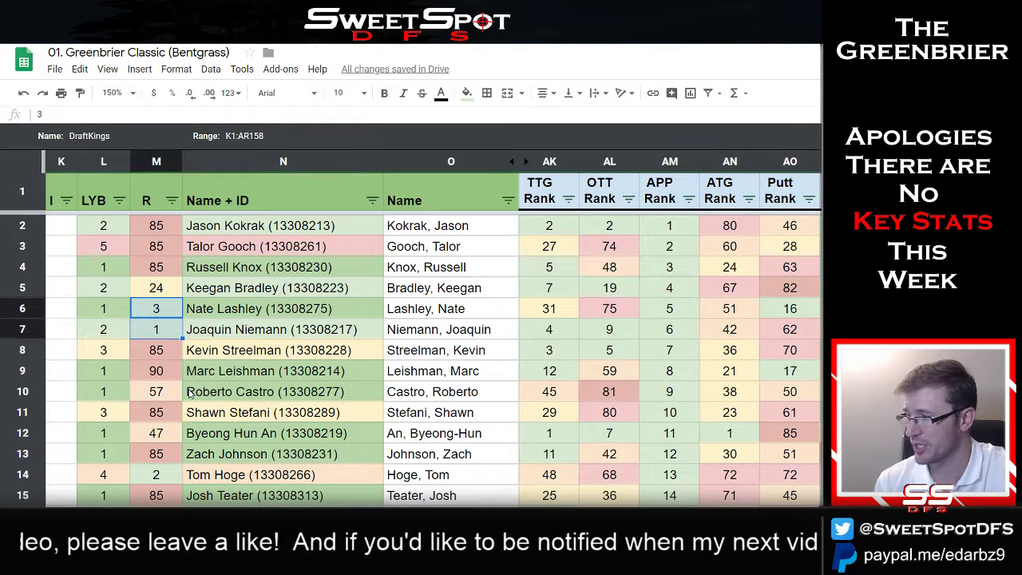
{"action": "left_click", "coordinate": [174, 481]}
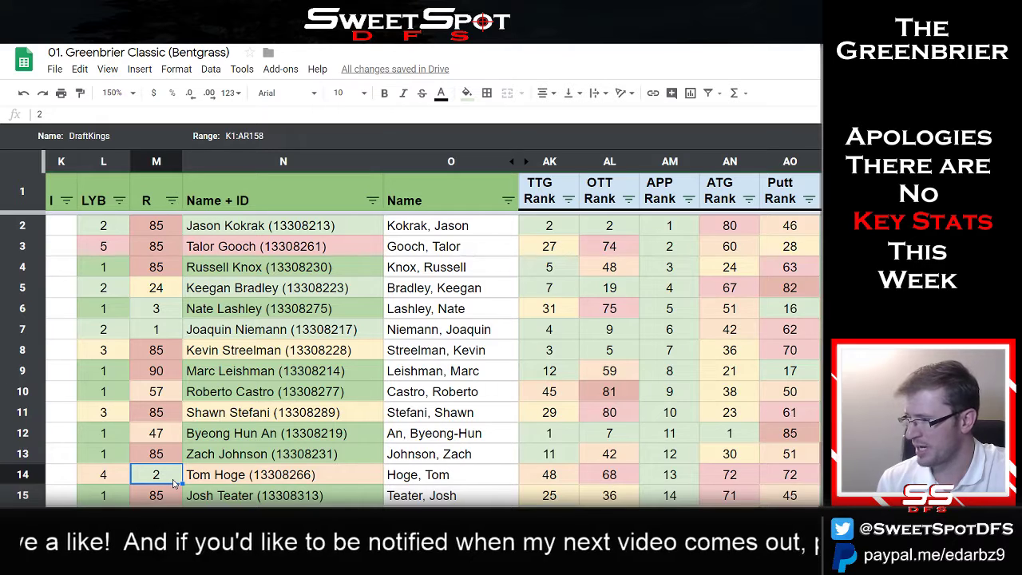
Sort the filter view from A to Z by ATG Rank, Putt Rank and TTG Rank in turn to review the leaders
{"action": "left_click", "coordinate": [749, 199]}
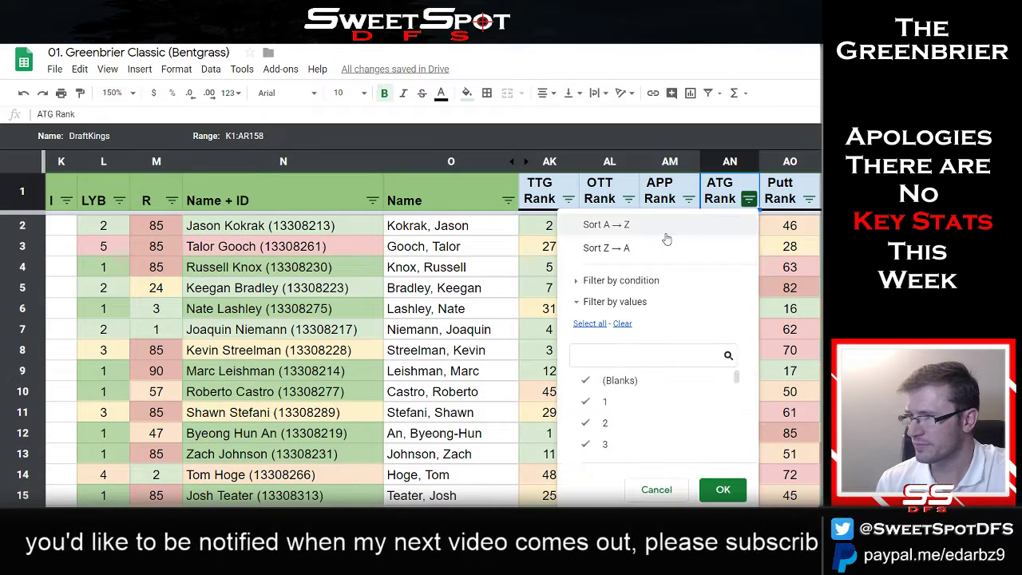
{"action": "left_click", "coordinate": [631, 225]}
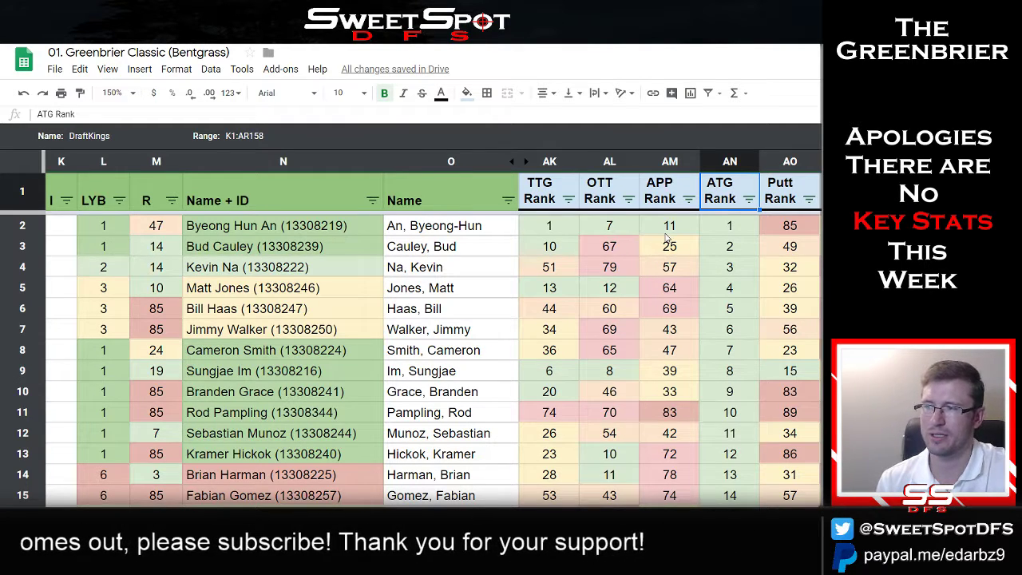
{"action": "left_click", "coordinate": [809, 200]}
{"action": "left_click", "coordinate": [714, 227]}
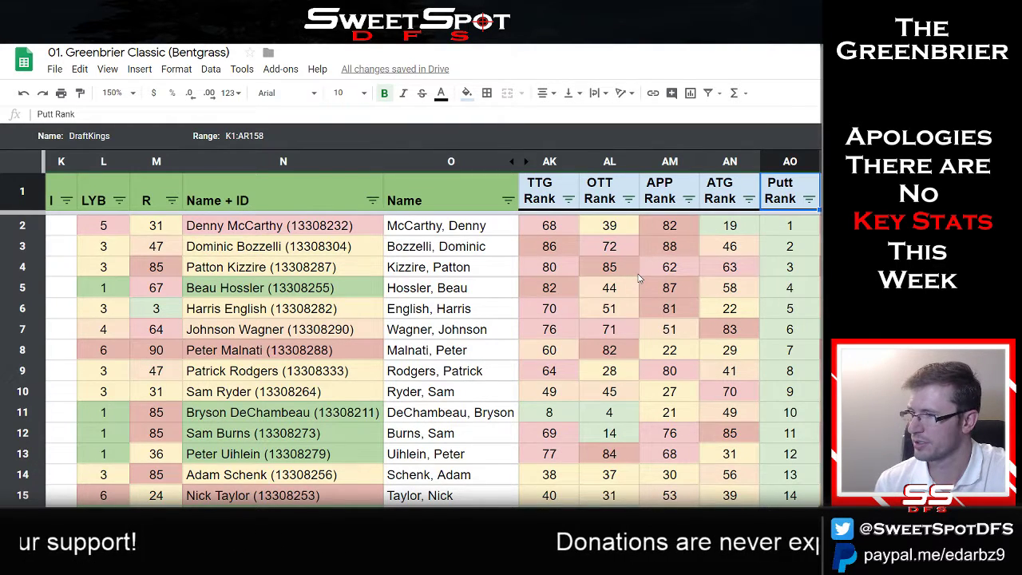
{"action": "left_click", "coordinate": [569, 200]}
{"action": "left_click", "coordinate": [543, 225]}
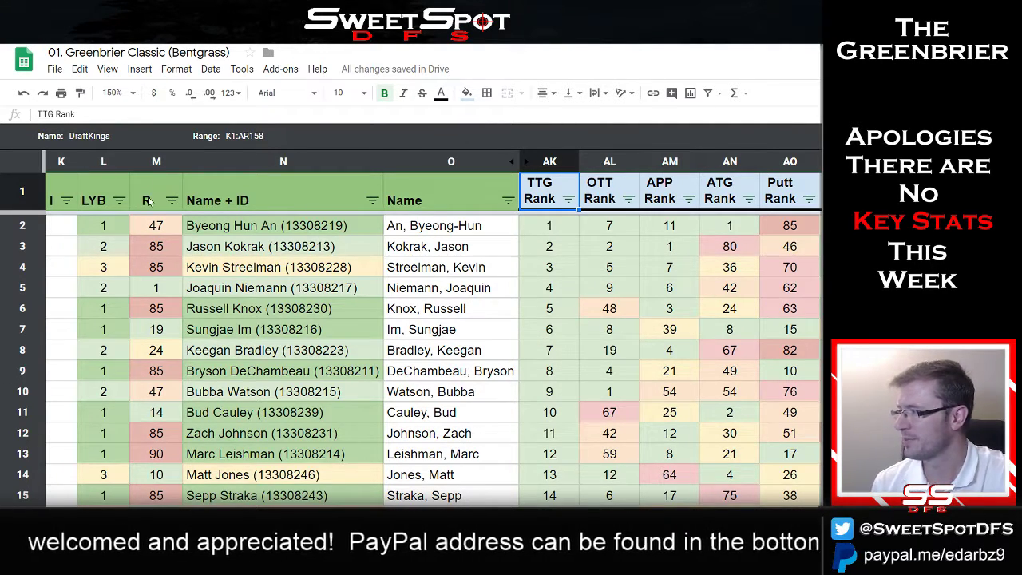
Unhide the columns between Name and TTG Rank and sort the filter view by the R column from A to Z
{"action": "left_click", "coordinate": [512, 161]}
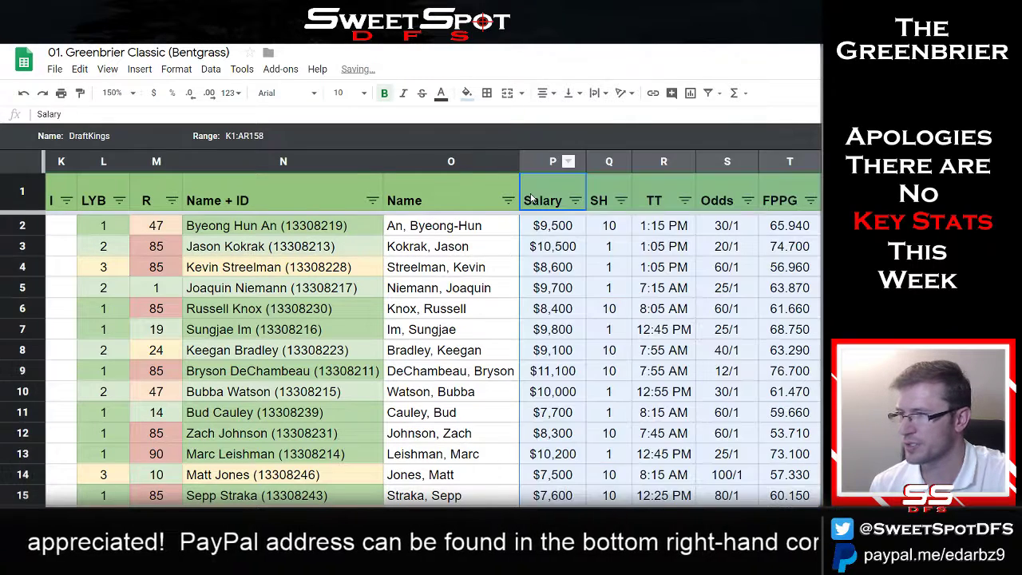
{"action": "left_click", "coordinate": [629, 266]}
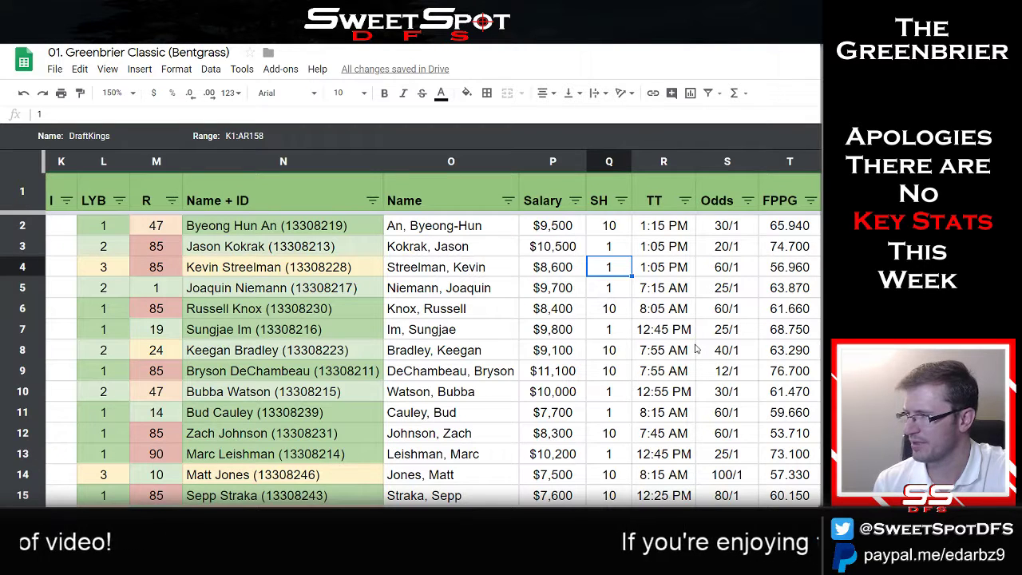
{"action": "left_click", "coordinate": [171, 200]}
{"action": "left_click", "coordinate": [228, 225]}
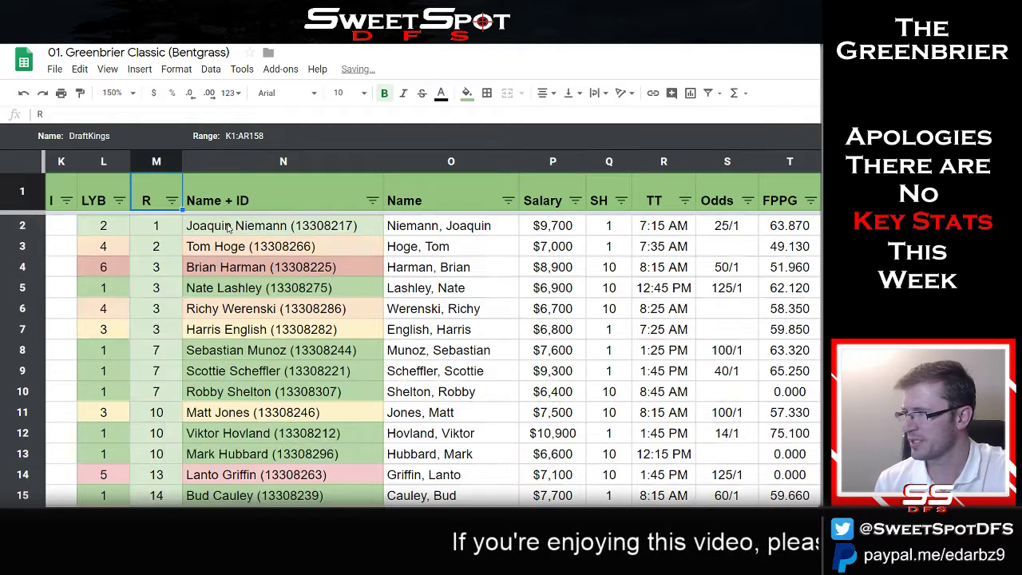